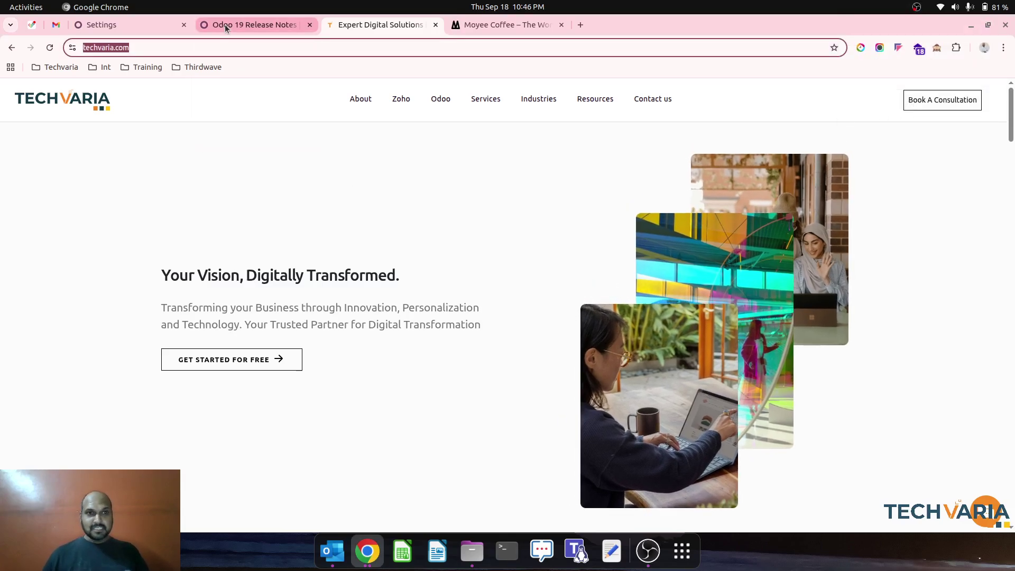
{"action": "left_click", "coordinate": [177, 20]}
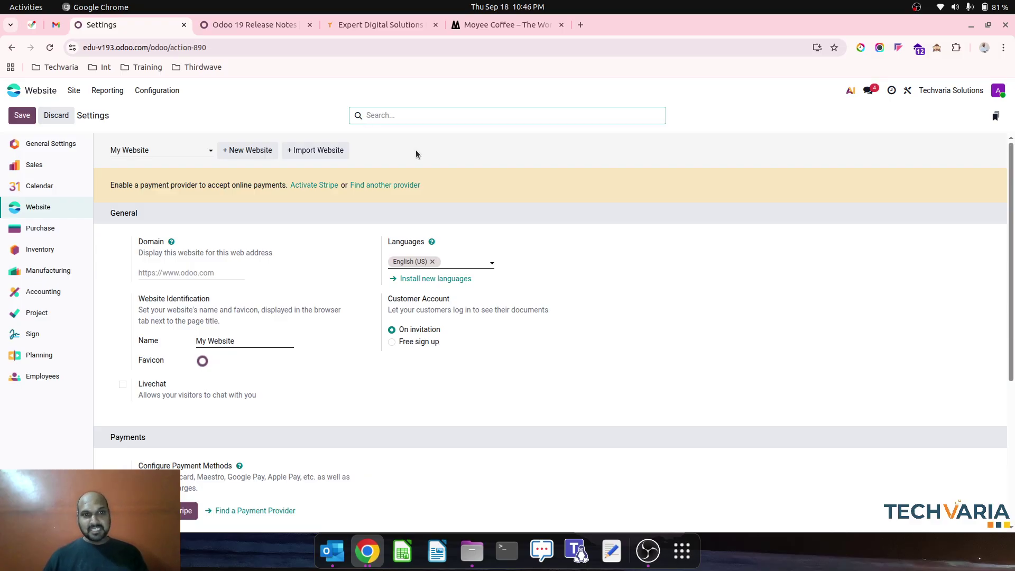
{"action": "left_click", "coordinate": [379, 22]}
{"action": "left_click", "coordinate": [224, 45]}
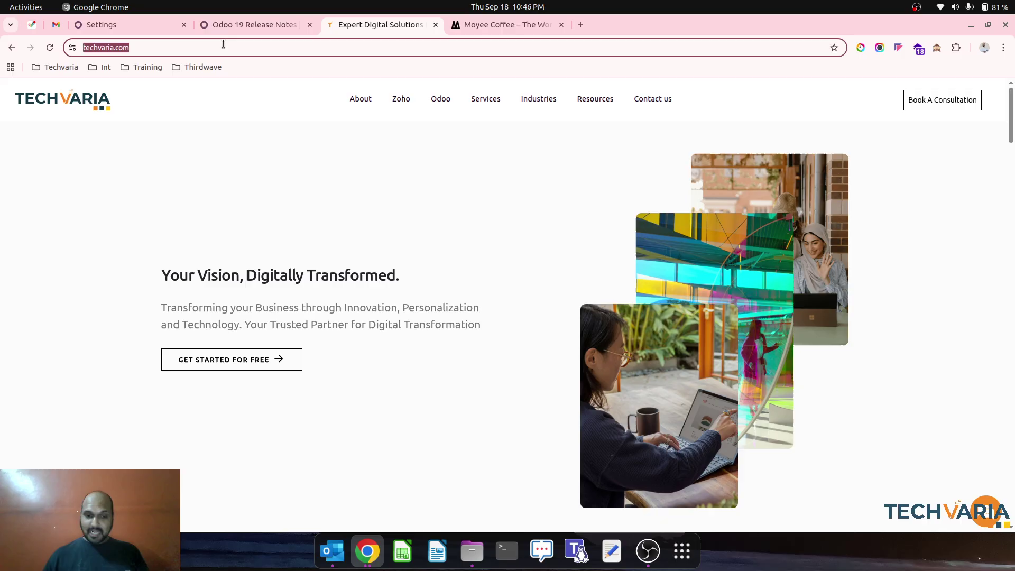
{"action": "left_click", "coordinate": [157, 50]}
{"action": "key", "text": "ctrl+3"}
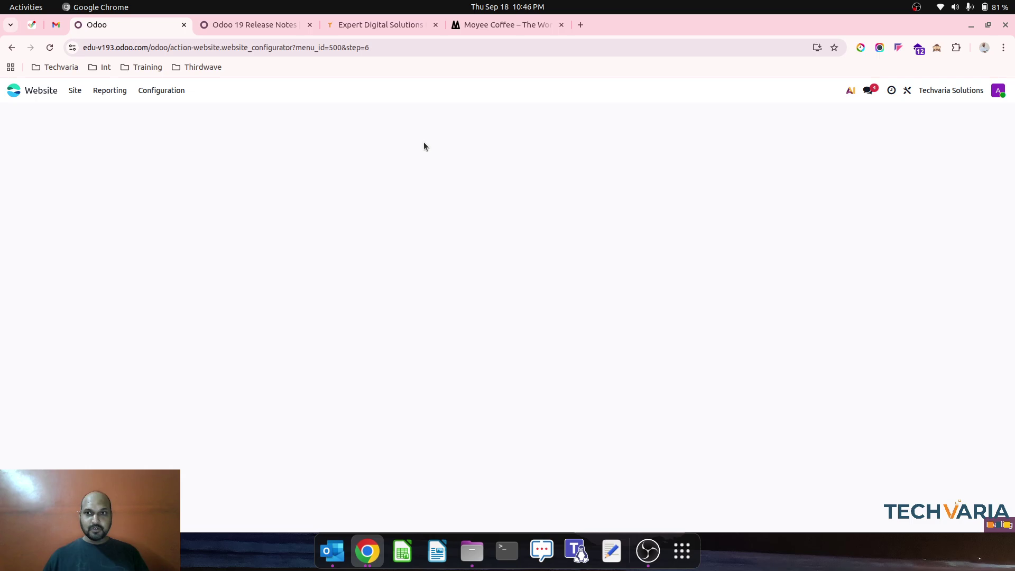
{"action": "left_click", "coordinate": [474, 241]}
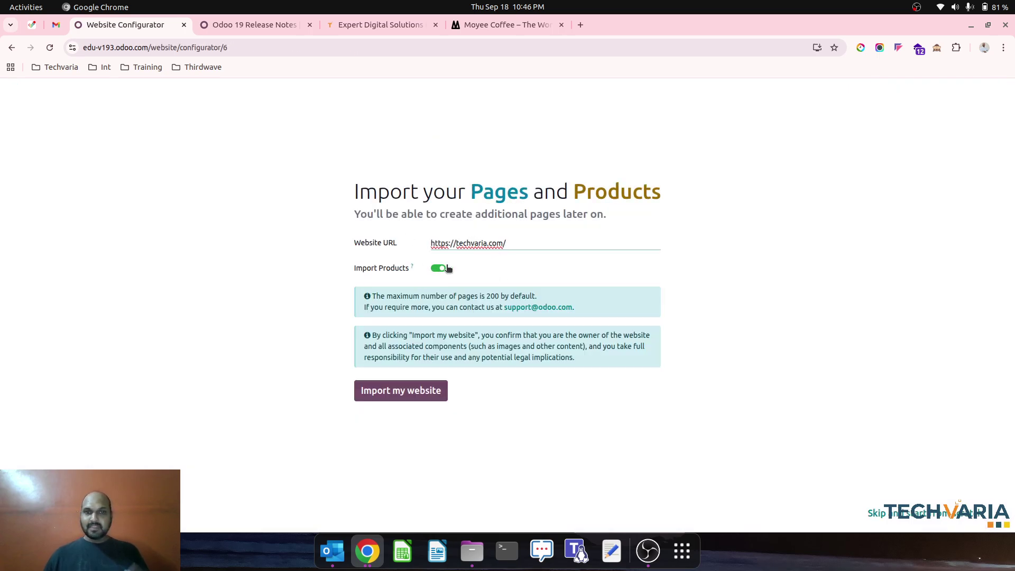
{"action": "left_click", "coordinate": [404, 390]}
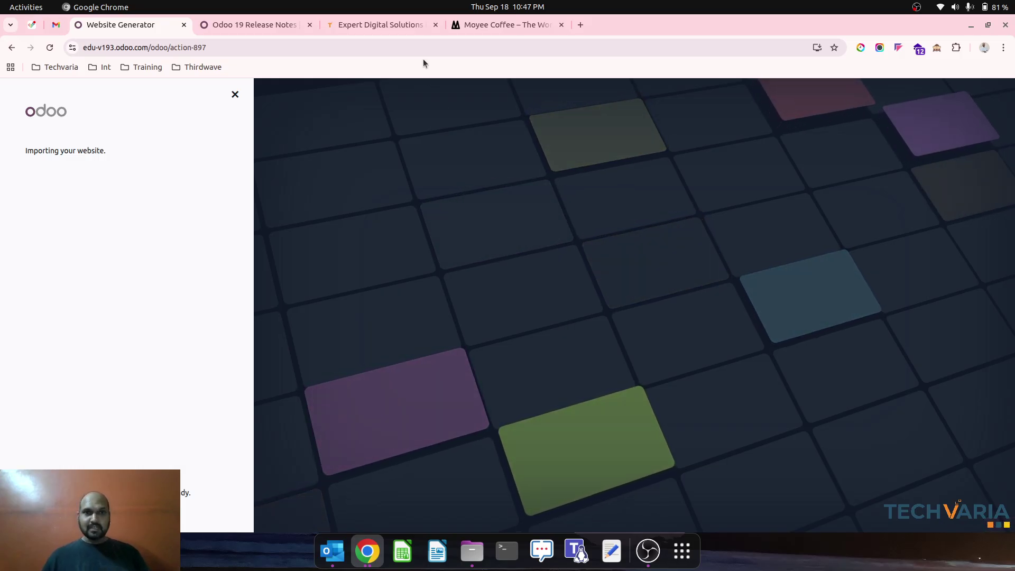
Check the import's progress, then open the Techvaria site's About us page from the About menu
{"action": "left_click", "coordinate": [386, 26]}
{"action": "mouse_move", "coordinate": [459, 100]}
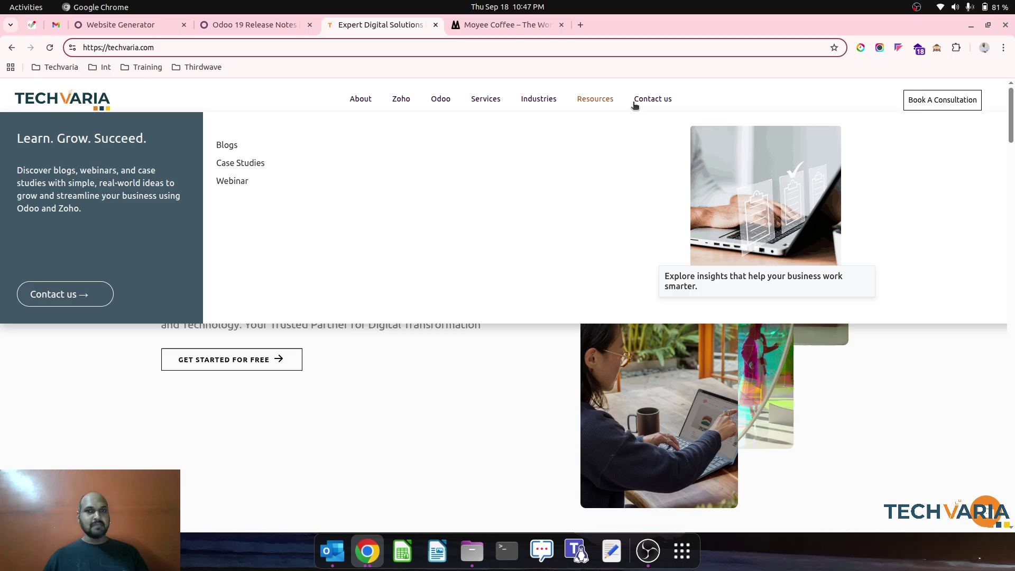
{"action": "mouse_move", "coordinate": [361, 99]}
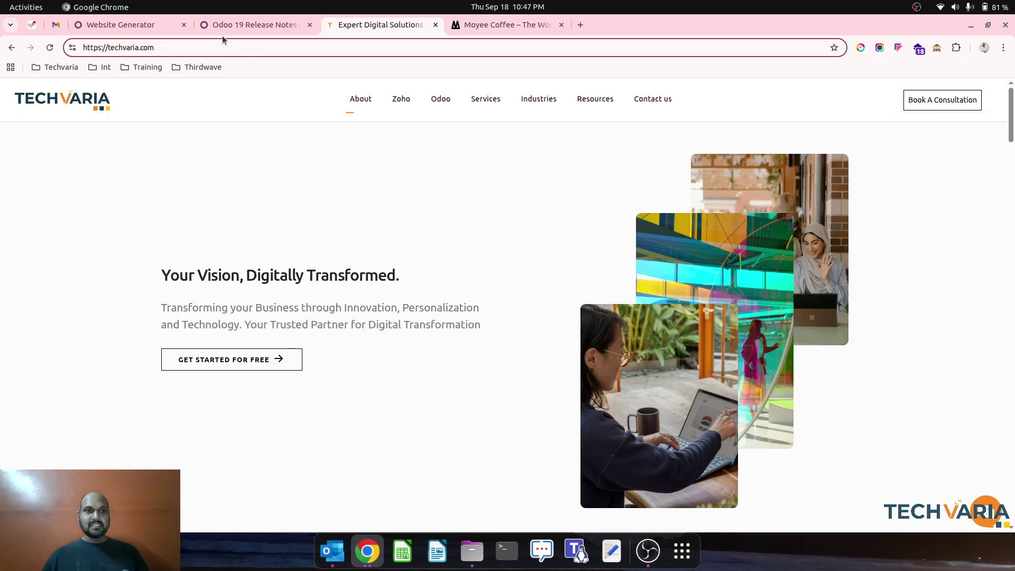
{"action": "left_click", "coordinate": [132, 25]}
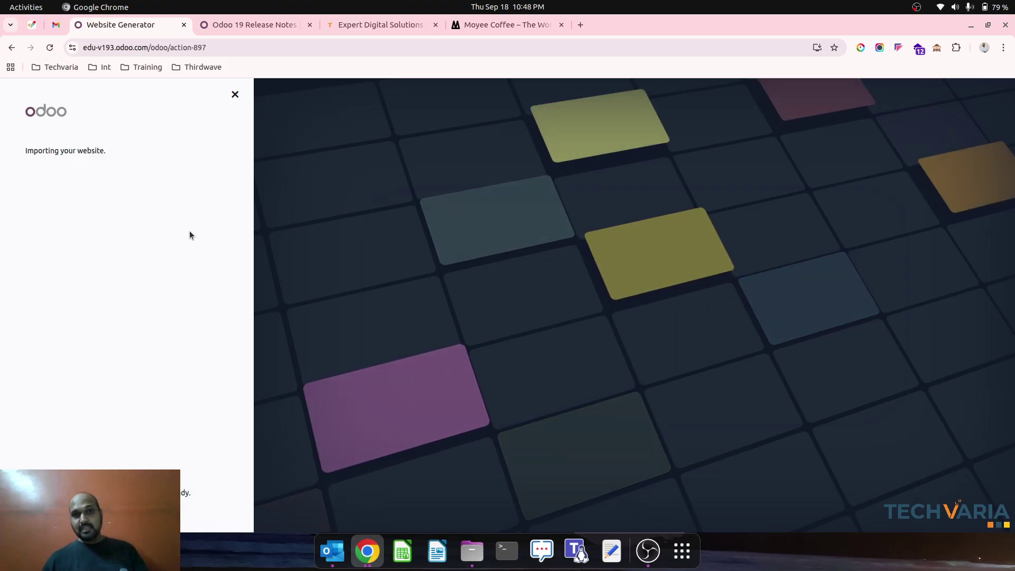
{"action": "left_click", "coordinate": [363, 24]}
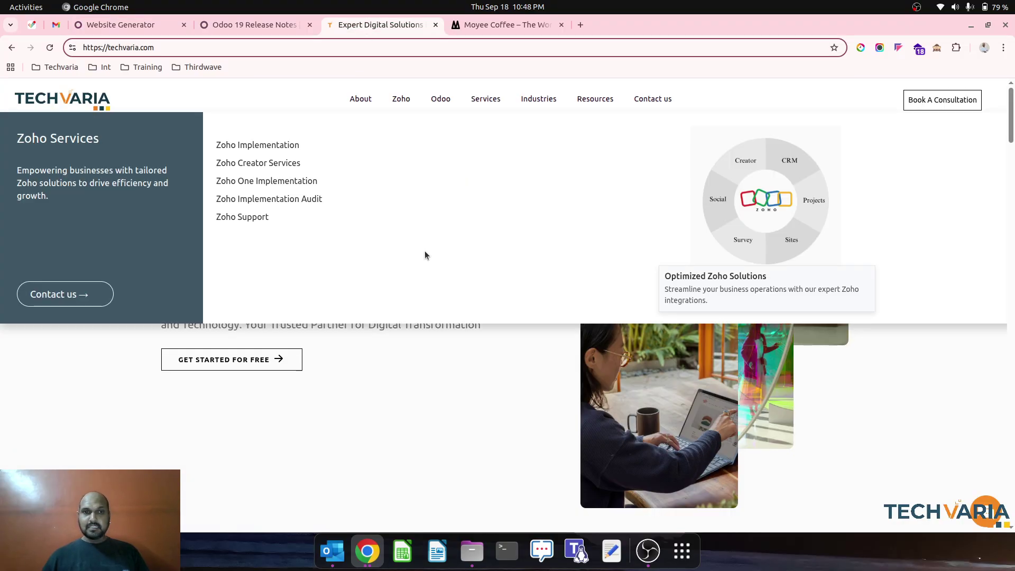
{"action": "mouse_move", "coordinate": [363, 100]}
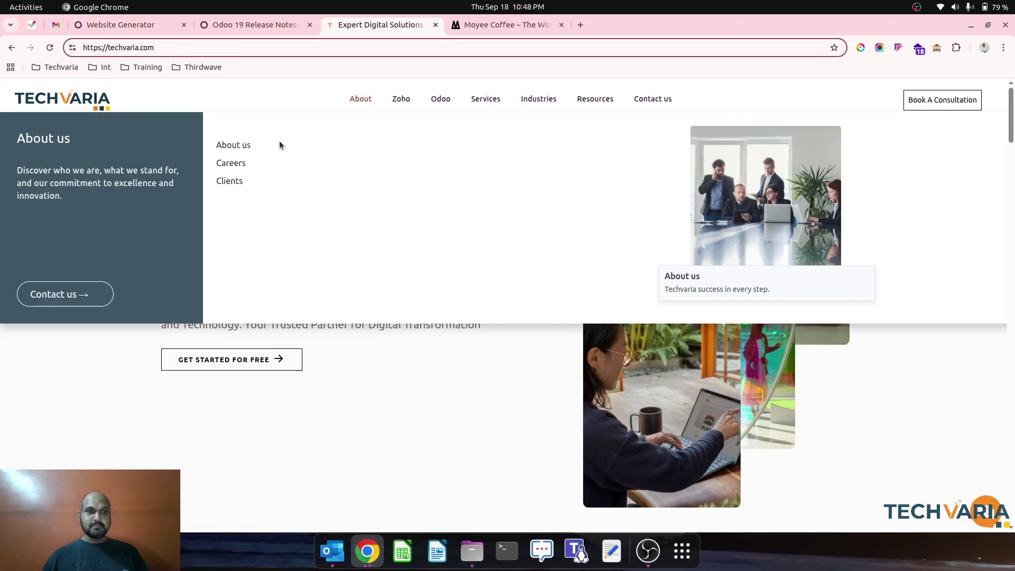
{"action": "left_click", "coordinate": [234, 146]}
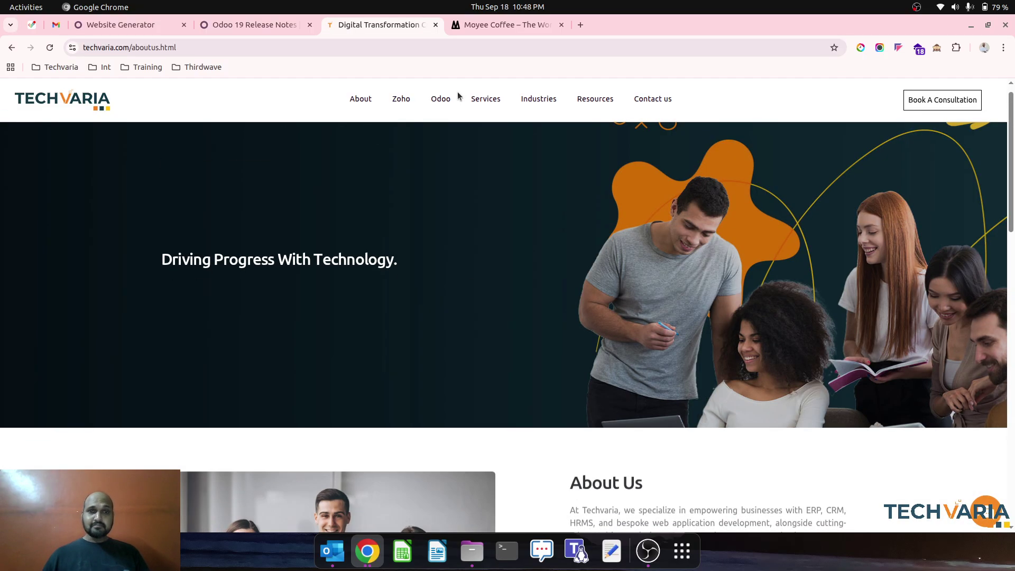
{"action": "mouse_move", "coordinate": [447, 105]}
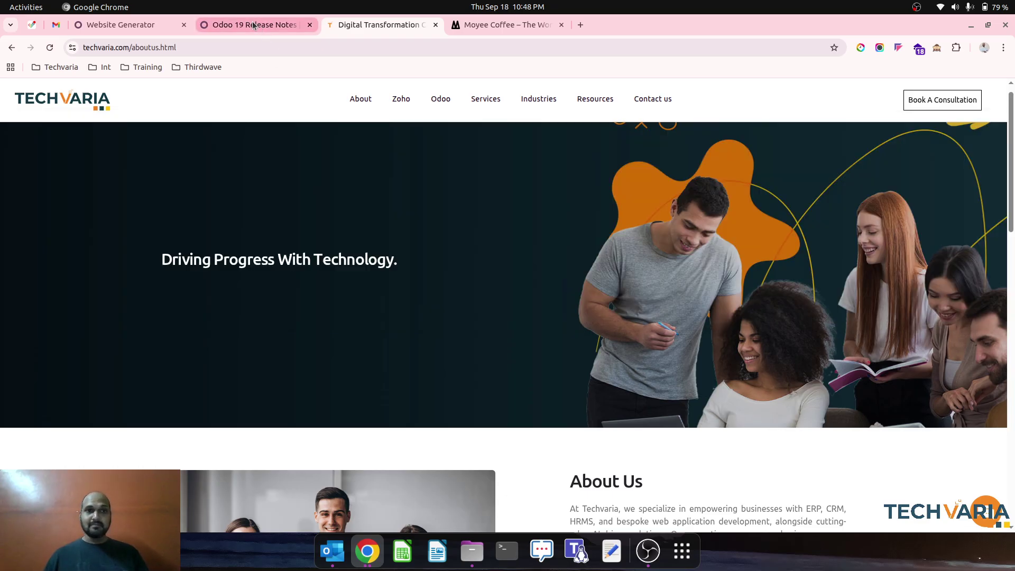
Check the import, then open Techvaria's Odoo (Re)Implementation services page
{"action": "left_click", "coordinate": [165, 23]}
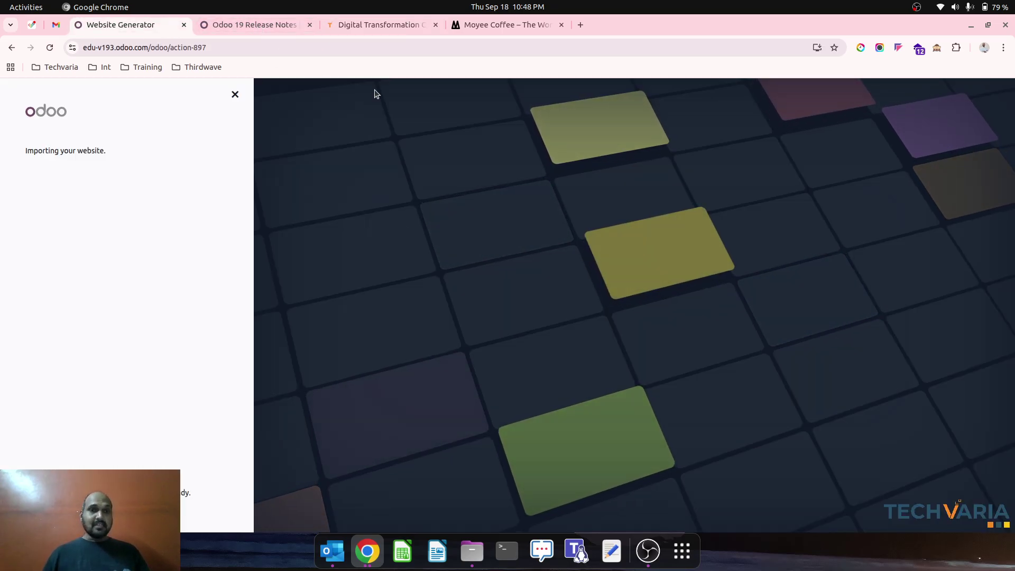
{"action": "left_click", "coordinate": [365, 25]}
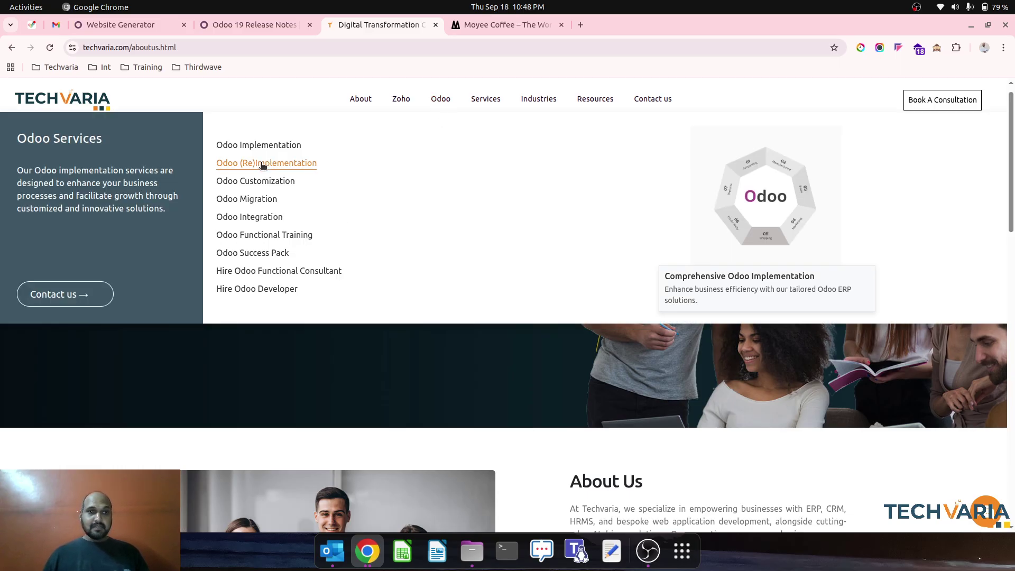
{"action": "left_click", "coordinate": [261, 163]}
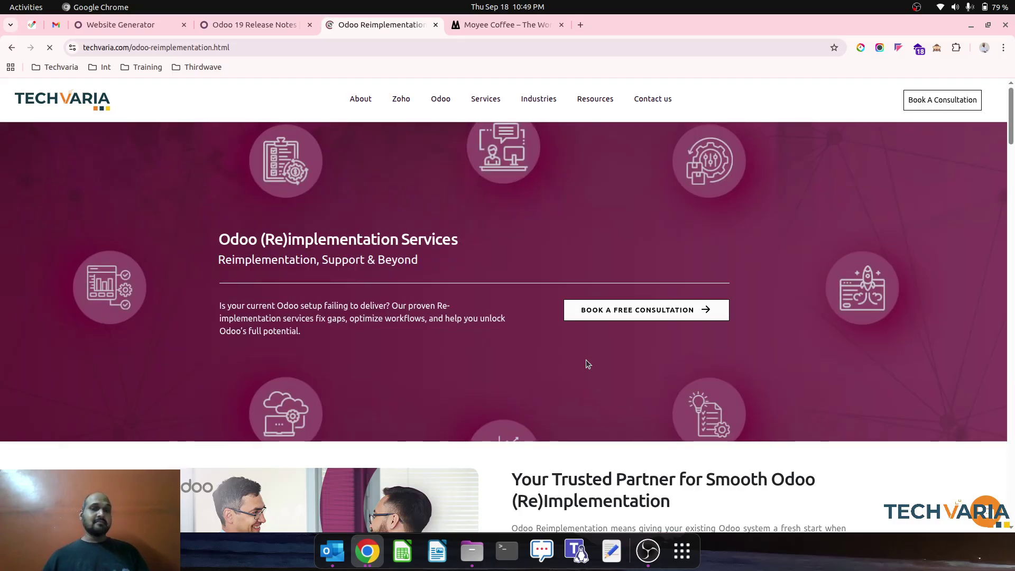
Read through the (Re)Implementation page, then check the import progress in the Website Generator
{"action": "scroll", "coordinate": [595, 385], "scroll_direction": "down", "scroll_amount": 3}
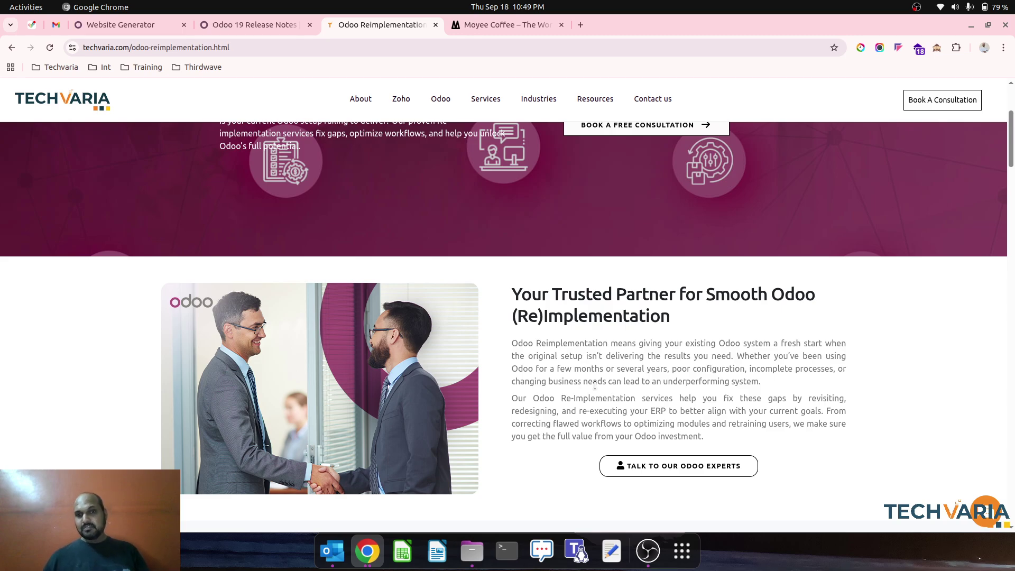
{"action": "scroll", "coordinate": [629, 338], "scroll_direction": "down", "scroll_amount": 8}
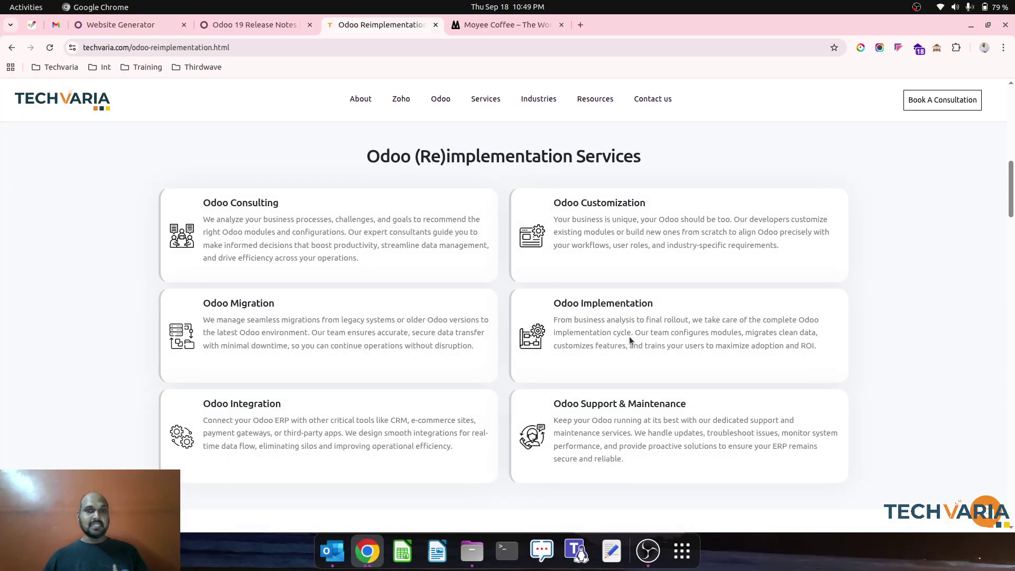
{"action": "scroll", "coordinate": [630, 338], "scroll_direction": "down", "scroll_amount": 5}
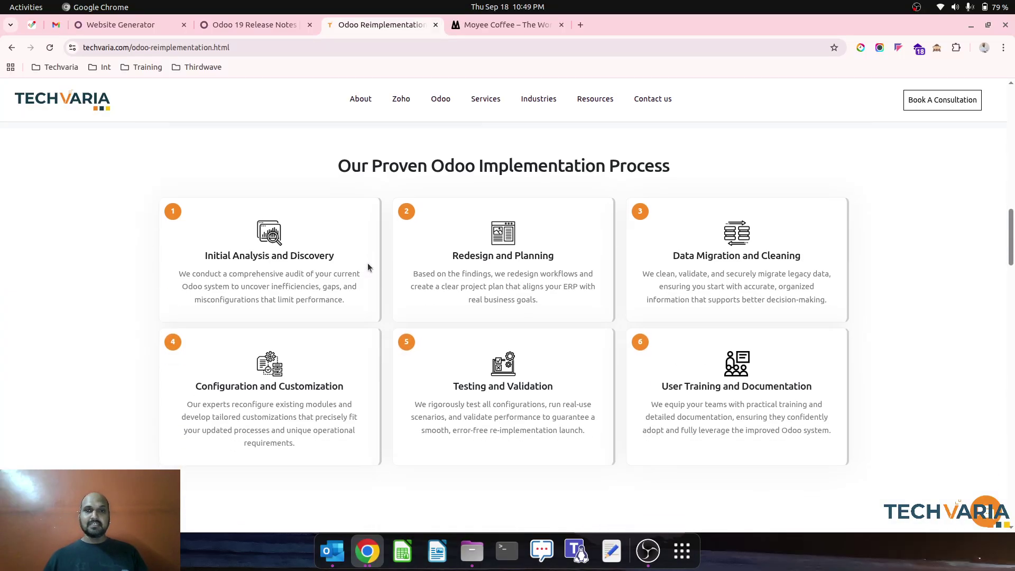
{"action": "scroll", "coordinate": [367, 262], "scroll_direction": "down", "scroll_amount": 10}
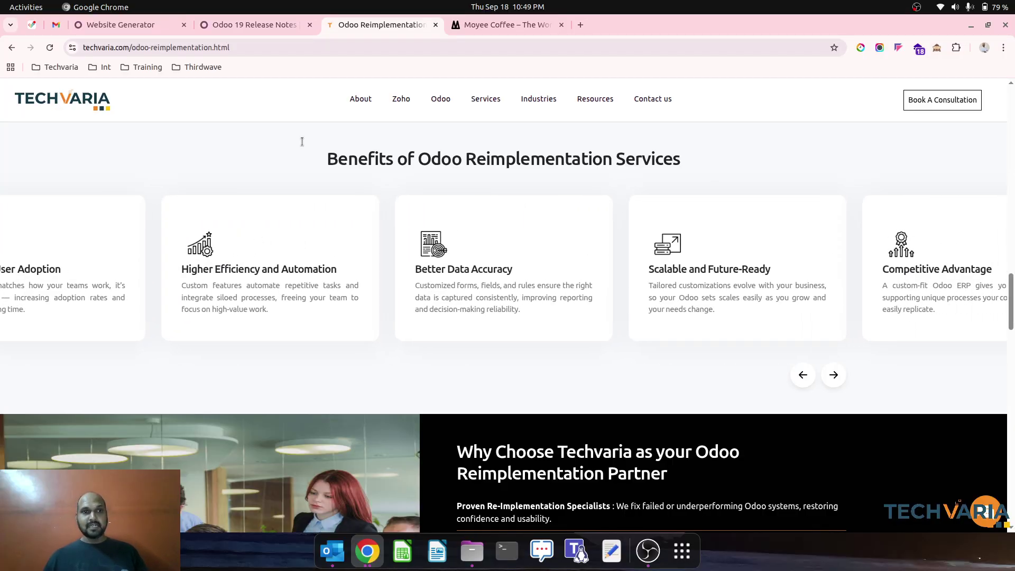
{"action": "left_click", "coordinate": [121, 25]}
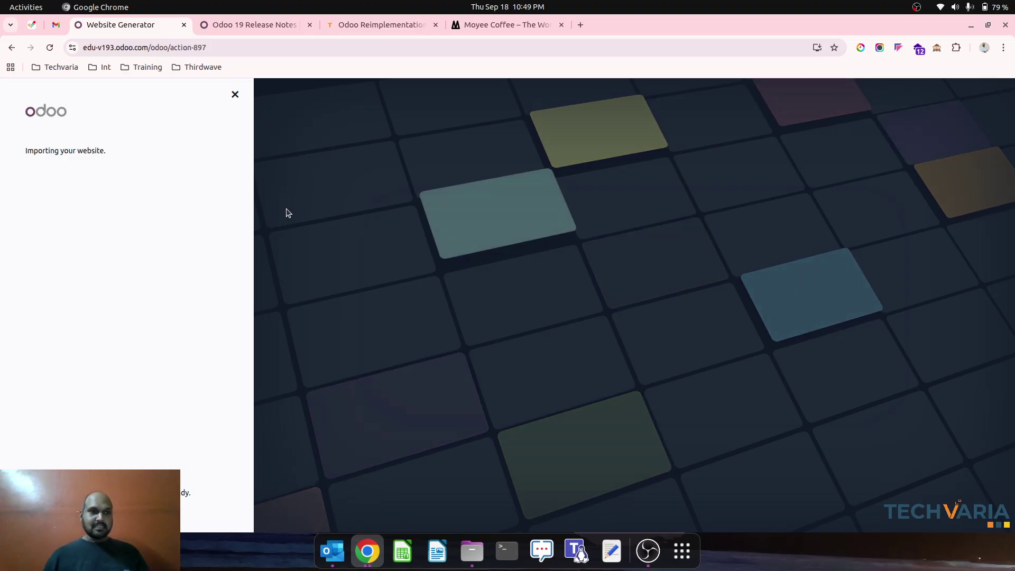
Page through the client testimonials carousel on Techvaria's reimplementation page
{"action": "left_click", "coordinate": [272, 28]}
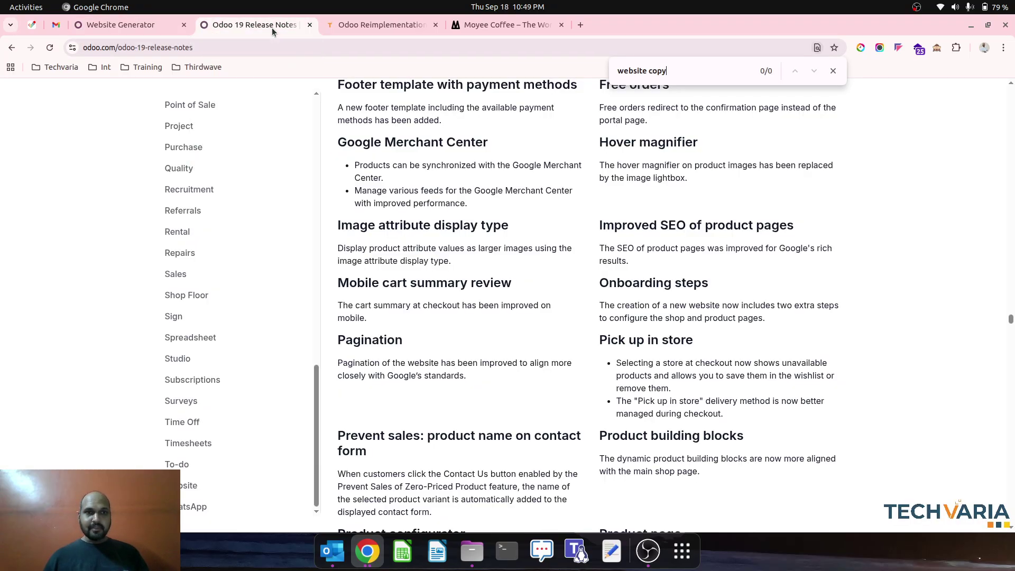
{"action": "left_click", "coordinate": [349, 26]}
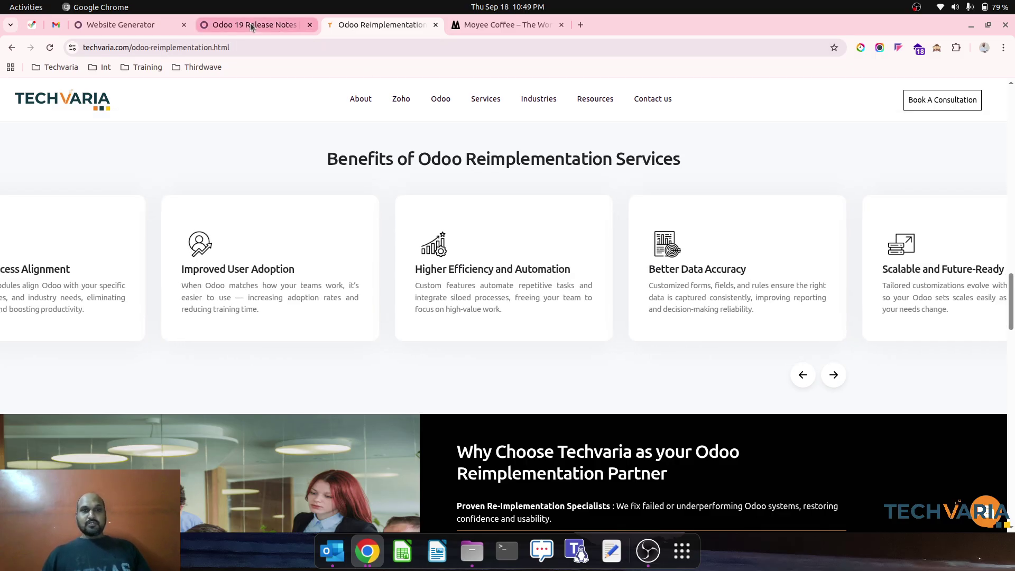
{"action": "scroll", "coordinate": [630, 400], "scroll_direction": "down", "scroll_amount": 5}
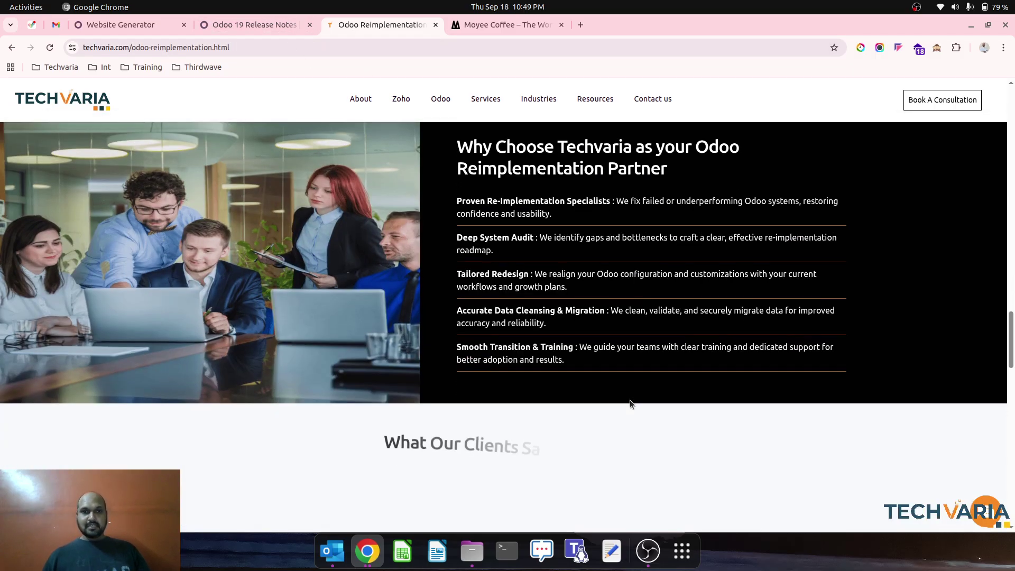
{"action": "scroll", "coordinate": [597, 450], "scroll_direction": "down", "scroll_amount": 5}
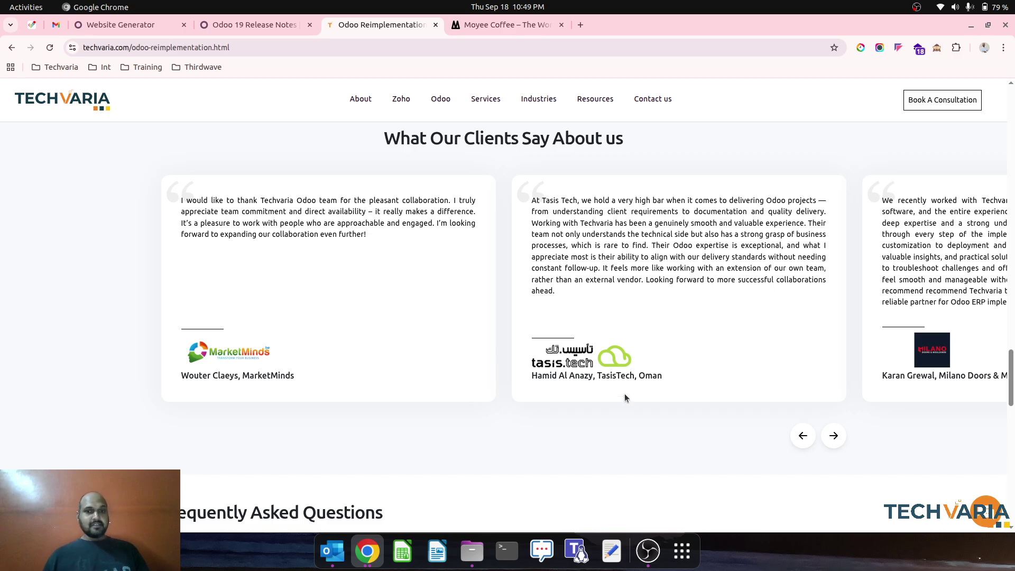
{"action": "left_click", "coordinate": [833, 436]}
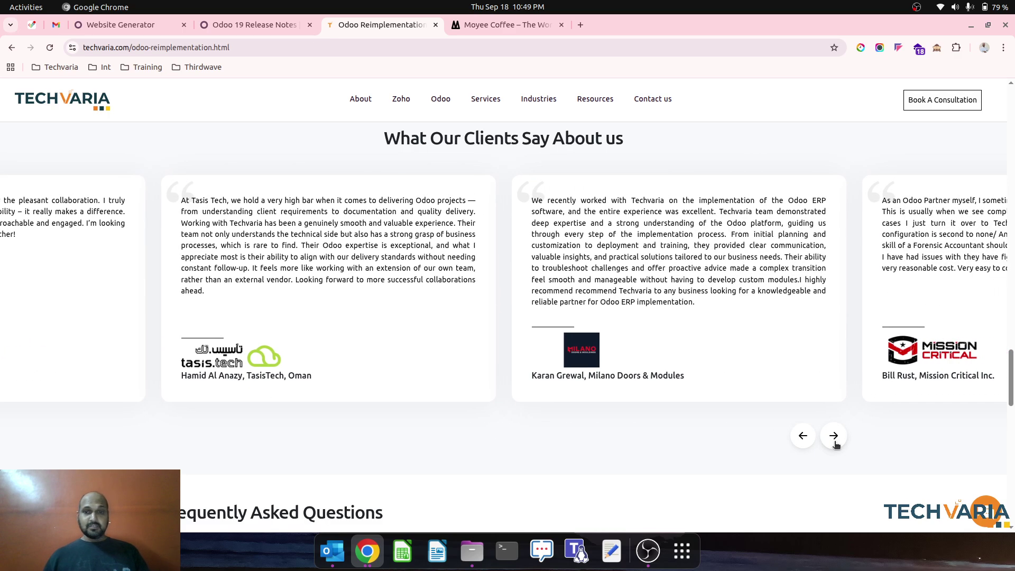
{"action": "left_click", "coordinate": [835, 436]}
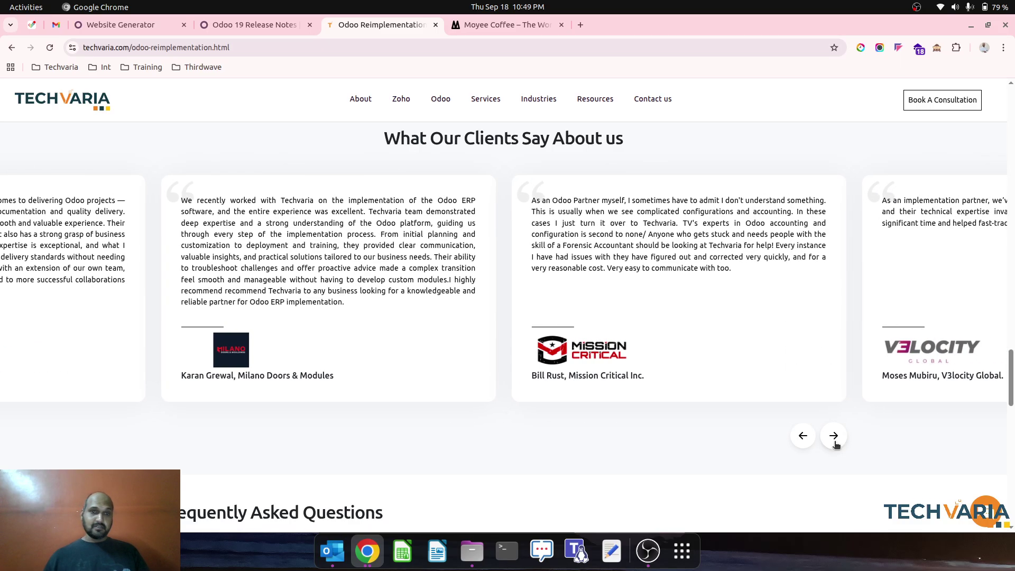
{"action": "left_click", "coordinate": [834, 437]}
{"action": "left_click", "coordinate": [835, 437]}
{"action": "left_click", "coordinate": [835, 437]}
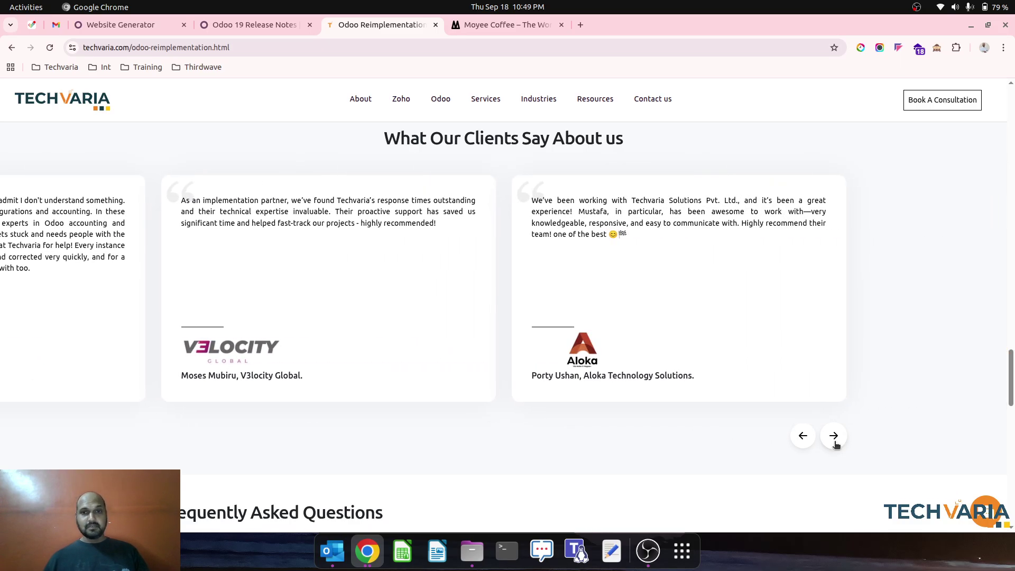
{"action": "left_click", "coordinate": [835, 437]}
Scroll the reimplementation page and bring up the Odoo services menu in the navigation
{"action": "scroll", "coordinate": [721, 453], "scroll_direction": "down", "scroll_amount": 6}
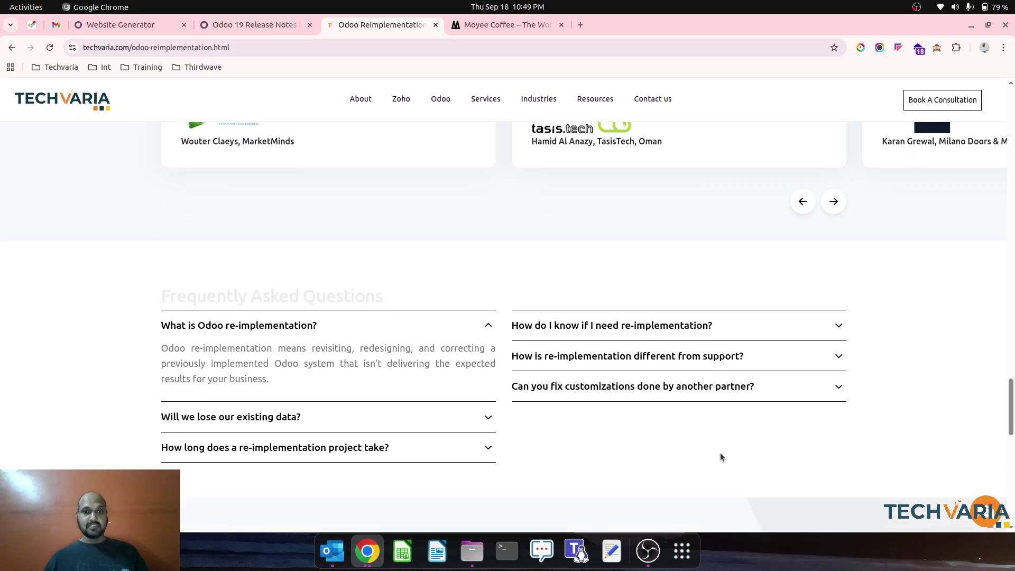
{"action": "scroll", "coordinate": [720, 453], "scroll_direction": "down", "scroll_amount": 4}
{"action": "scroll", "coordinate": [720, 453], "scroll_direction": "up", "scroll_amount": 8}
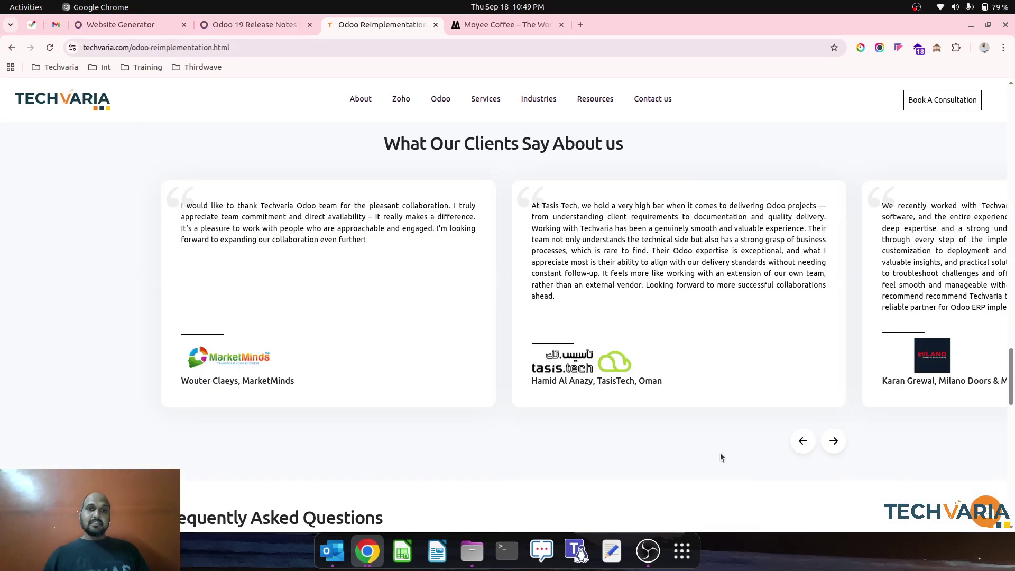
{"action": "mouse_move", "coordinate": [441, 99]}
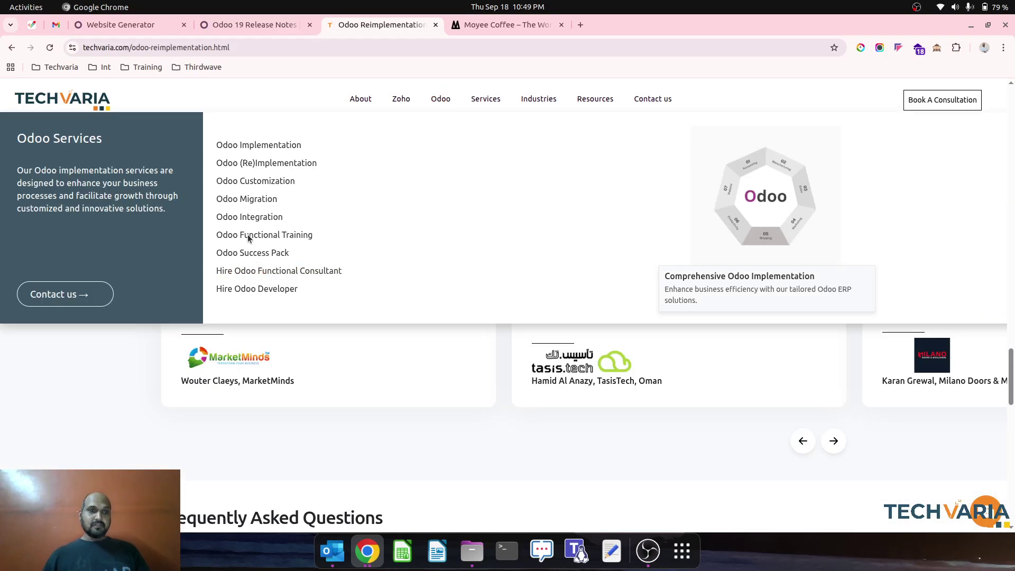
Open Techvaria's Odoo Implementation page and check on the running import
{"action": "left_click", "coordinate": [249, 144]}
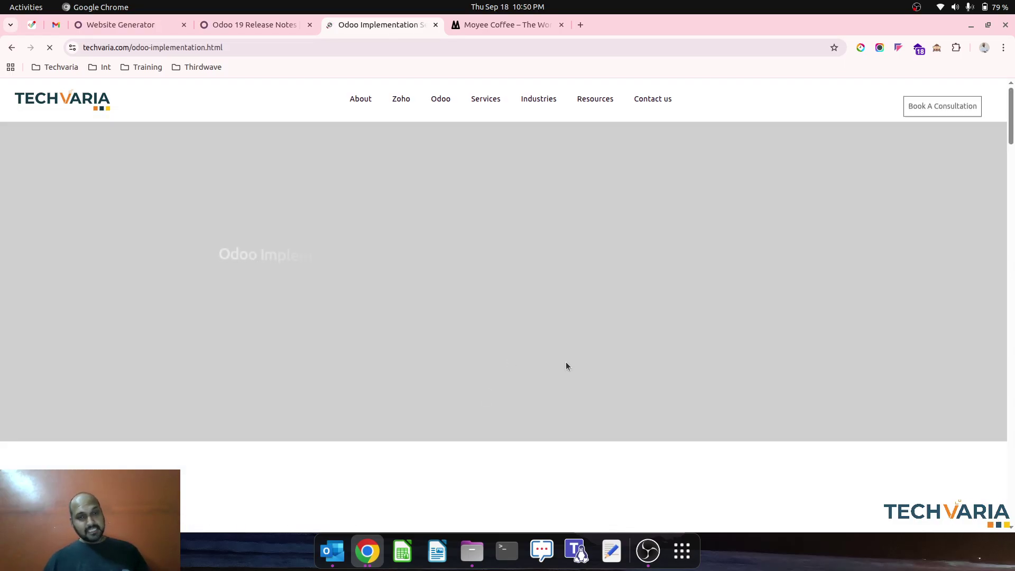
{"action": "scroll", "coordinate": [610, 415], "scroll_direction": "down", "scroll_amount": 3}
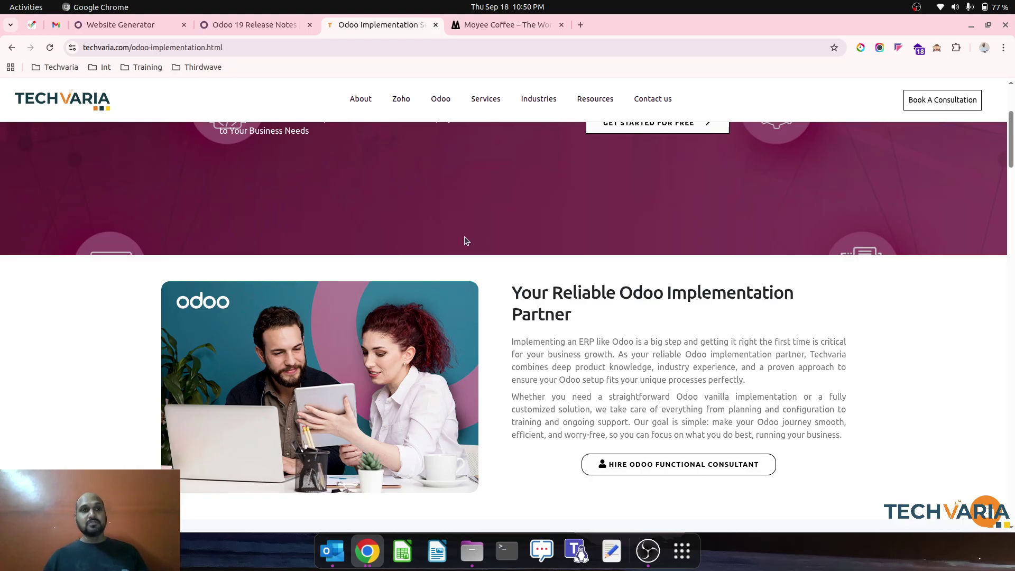
{"action": "left_click", "coordinate": [134, 28]}
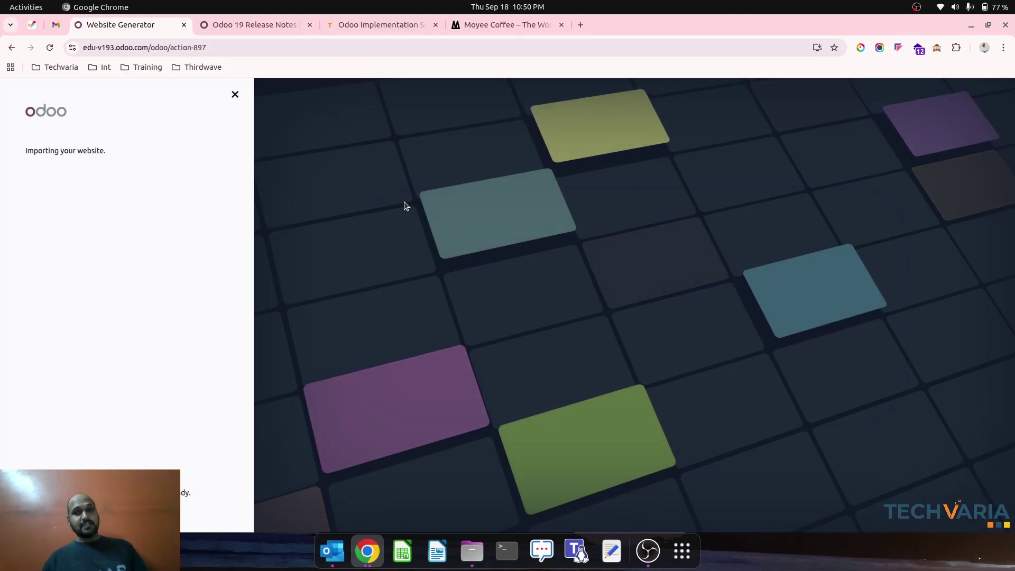
{"action": "left_click", "coordinate": [378, 25]}
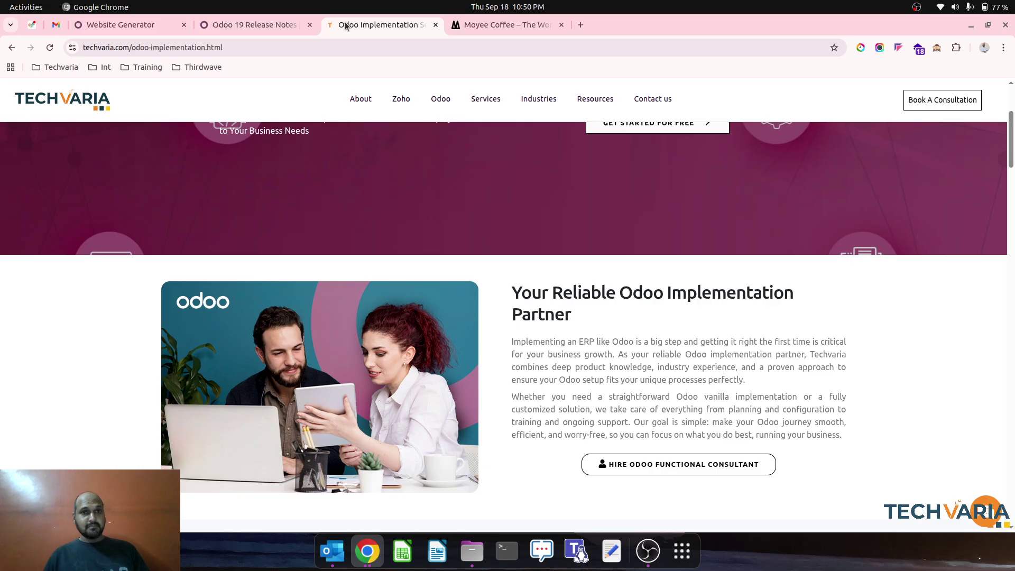
{"action": "left_click", "coordinate": [156, 24]}
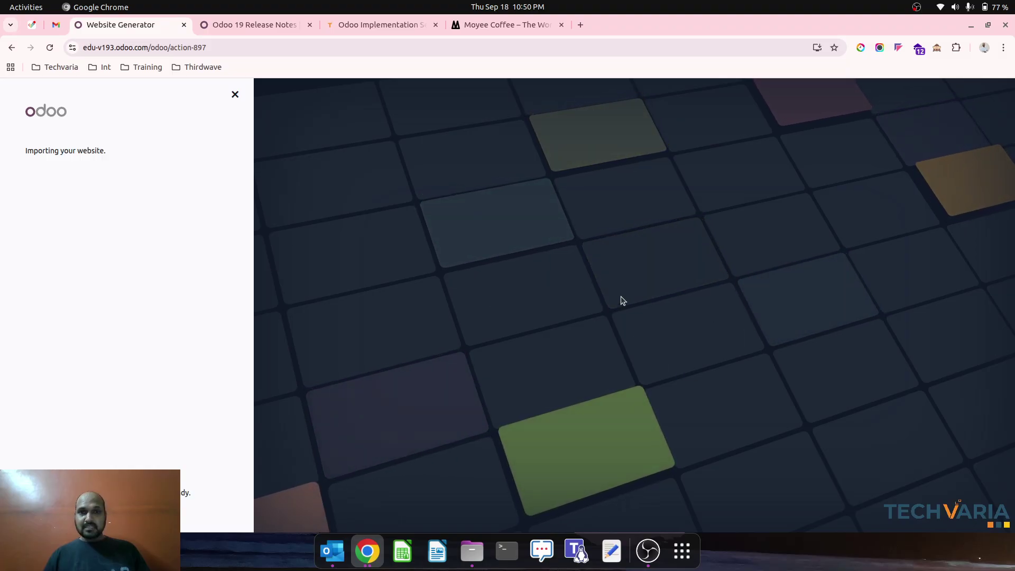
Scroll through the Odoo Implementation services and select the Customer Data Migration heading
{"action": "left_click", "coordinate": [363, 26]}
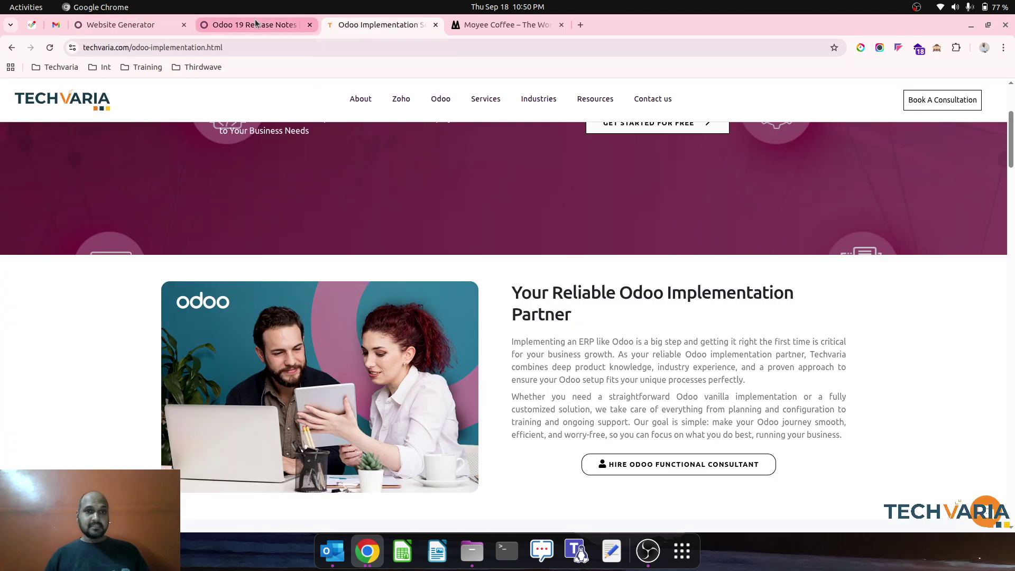
{"action": "scroll", "coordinate": [386, 202], "scroll_direction": "down", "scroll_amount": 7}
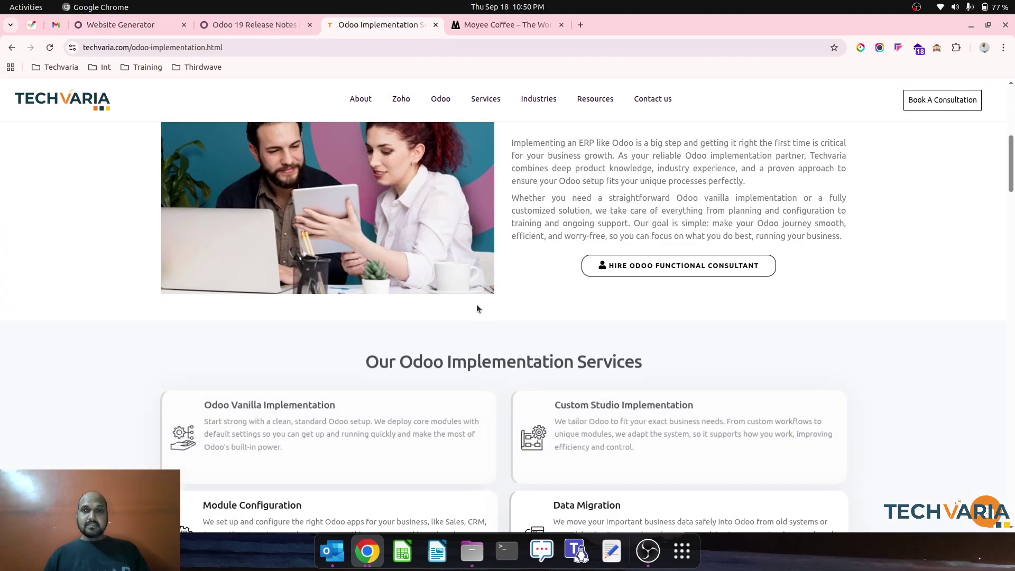
{"action": "scroll", "coordinate": [481, 316], "scroll_direction": "down", "scroll_amount": 2}
{"action": "scroll", "coordinate": [499, 322], "scroll_direction": "up", "scroll_amount": 3}
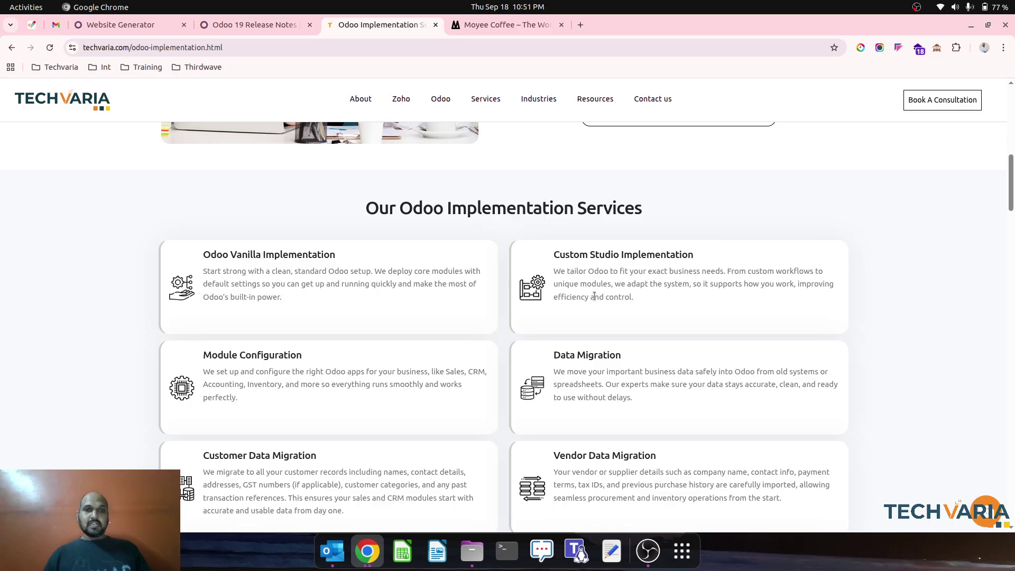
{"action": "scroll", "coordinate": [594, 296], "scroll_direction": "down", "scroll_amount": 1}
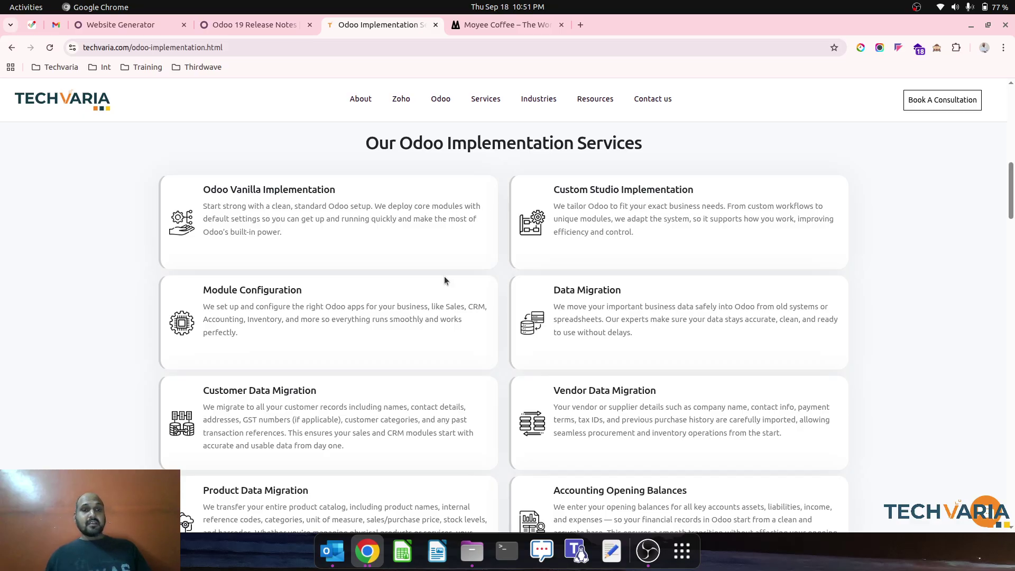
{"action": "scroll", "coordinate": [444, 281], "scroll_direction": "down", "scroll_amount": 5}
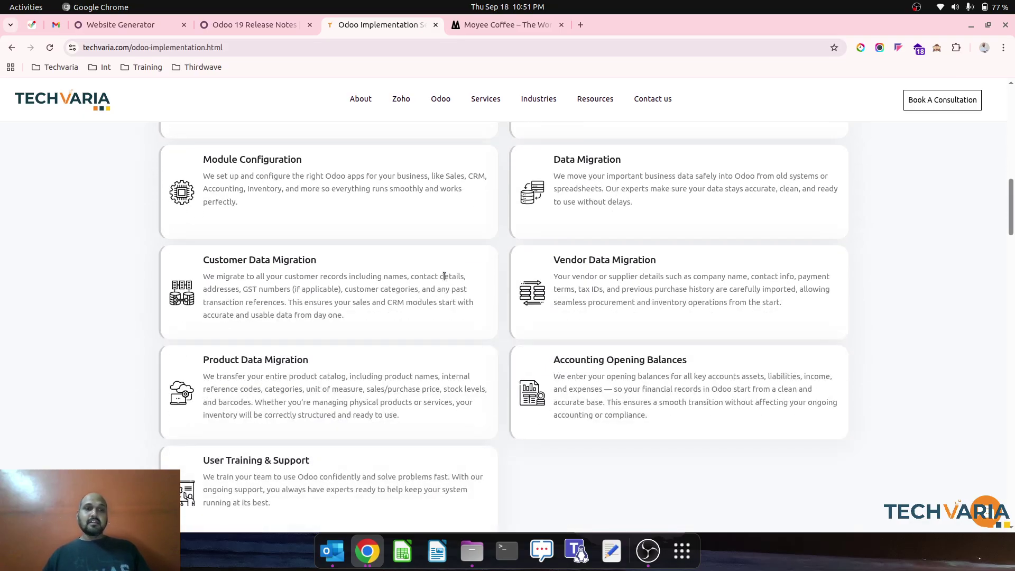
{"action": "double_click", "coordinate": [236, 257]}
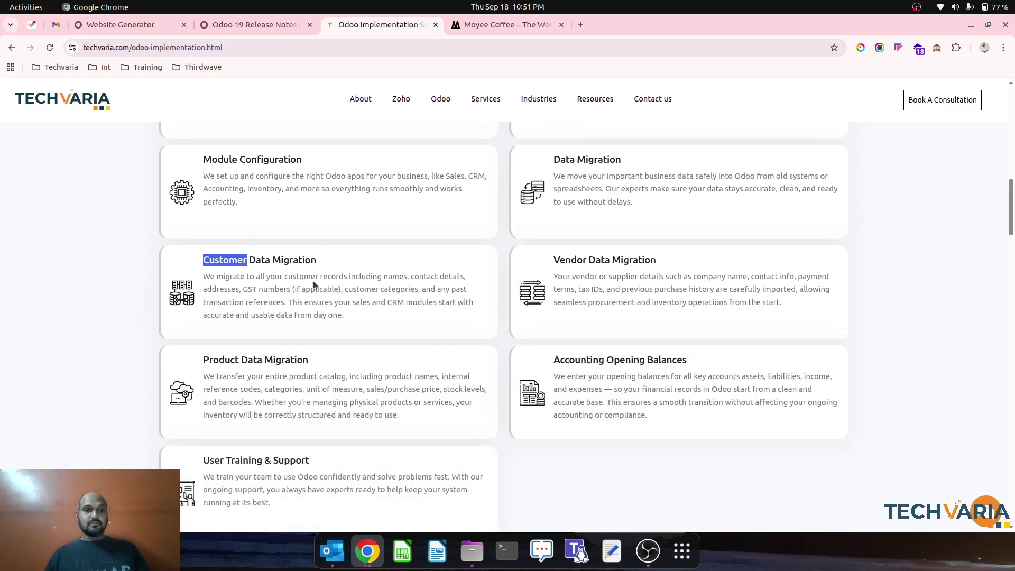
{"action": "triple_click", "coordinate": [289, 263]}
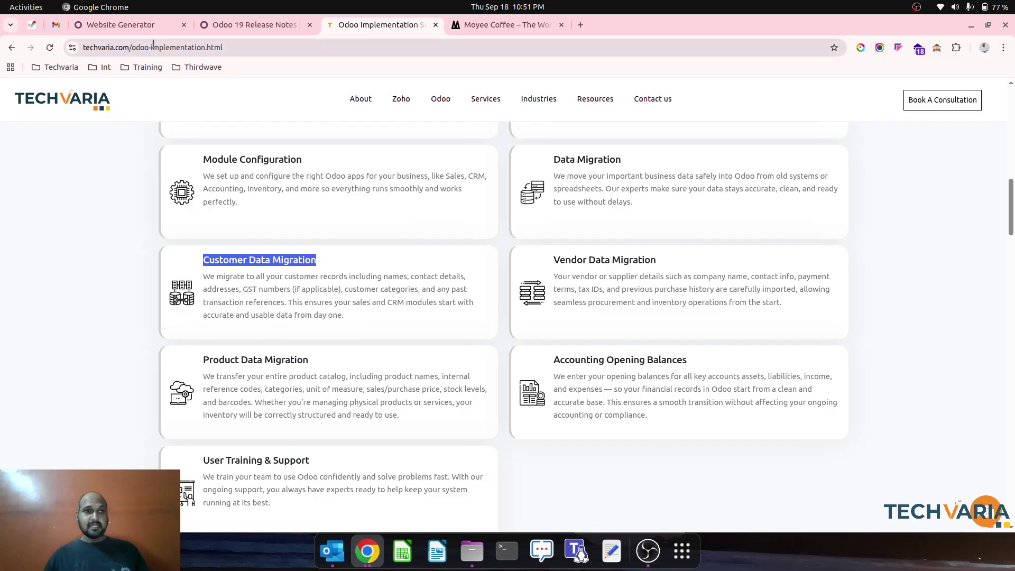
Wait in the Website Generator until the techvaria.com import finishes and its Home page loads
{"action": "left_click", "coordinate": [140, 26]}
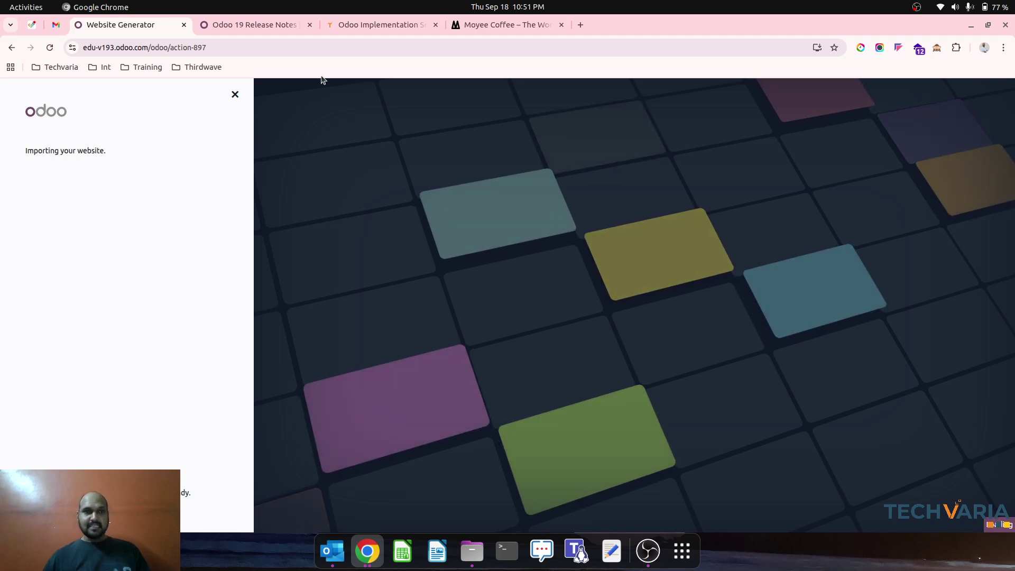
{"action": "mouse_move", "coordinate": [356, 22]}
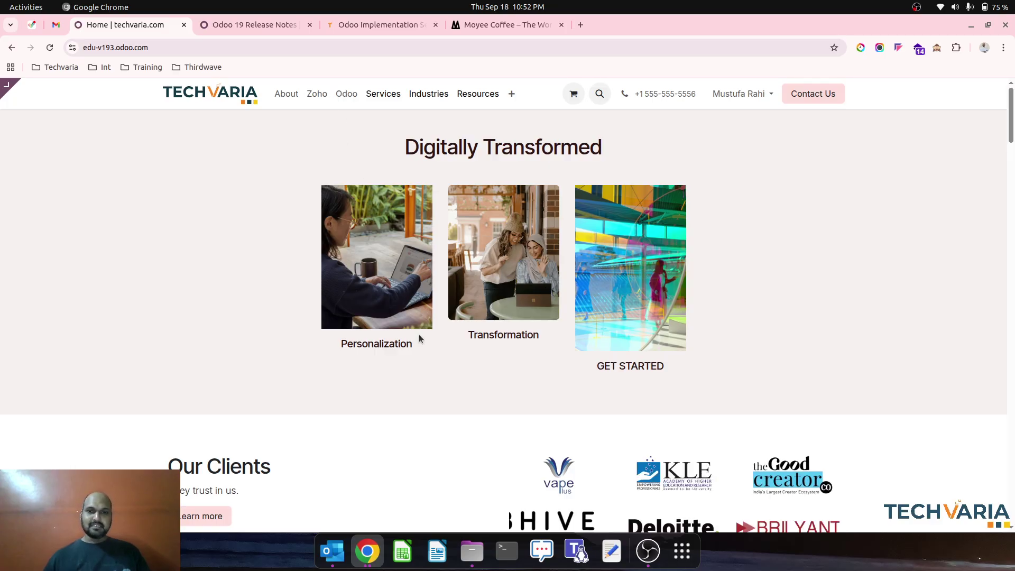
Compare the imported home page against the reloaded original techvaria.com home page
{"action": "scroll", "coordinate": [432, 360], "scroll_direction": "down", "scroll_amount": 5}
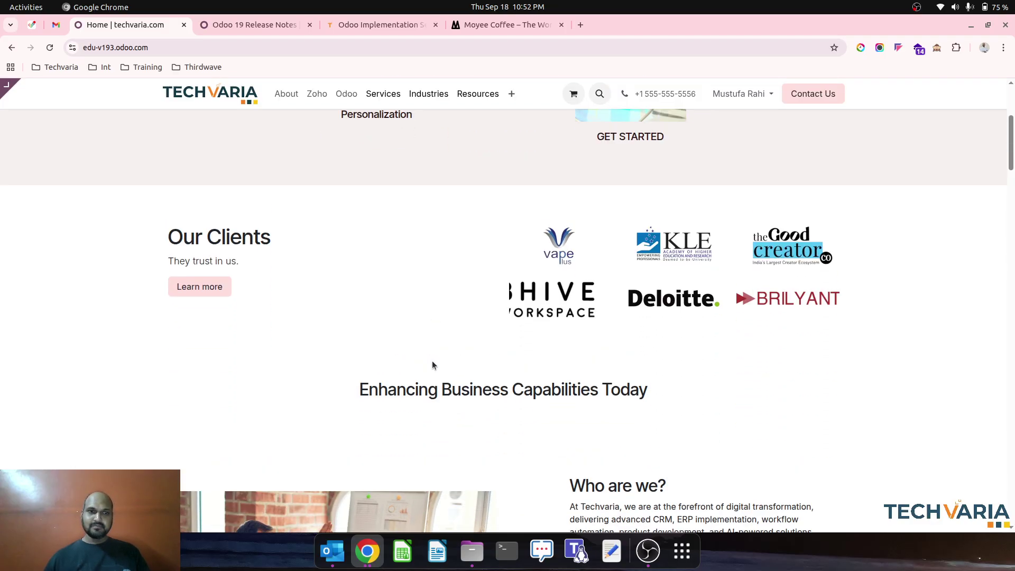
{"action": "scroll", "coordinate": [432, 365], "scroll_direction": "down", "scroll_amount": 4}
{"action": "scroll", "coordinate": [432, 365], "scroll_direction": "up", "scroll_amount": 8}
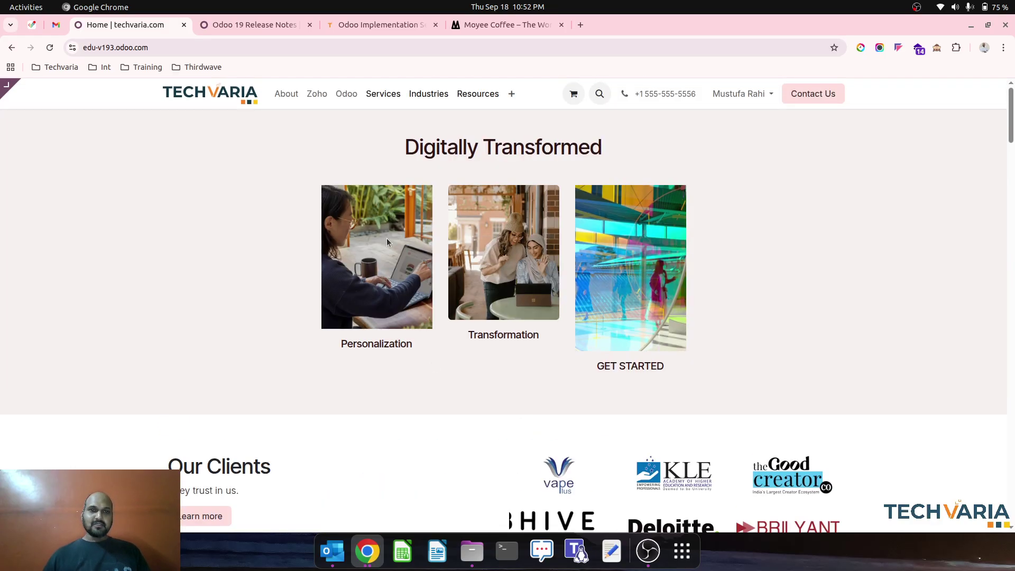
{"action": "left_click", "coordinate": [379, 25]}
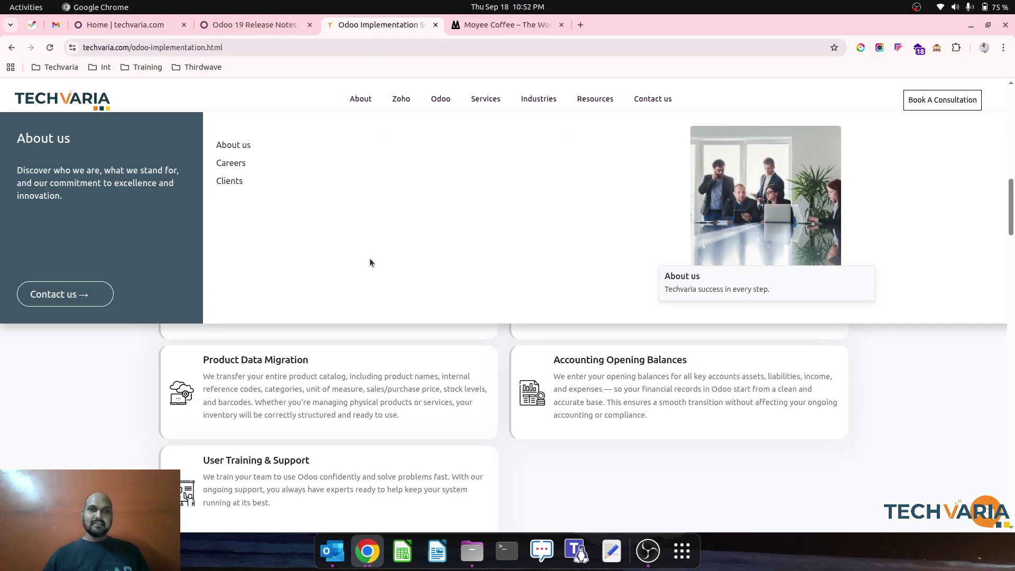
{"action": "scroll", "coordinate": [369, 258], "scroll_direction": "up", "scroll_amount": 10}
{"action": "key", "text": "F5"}
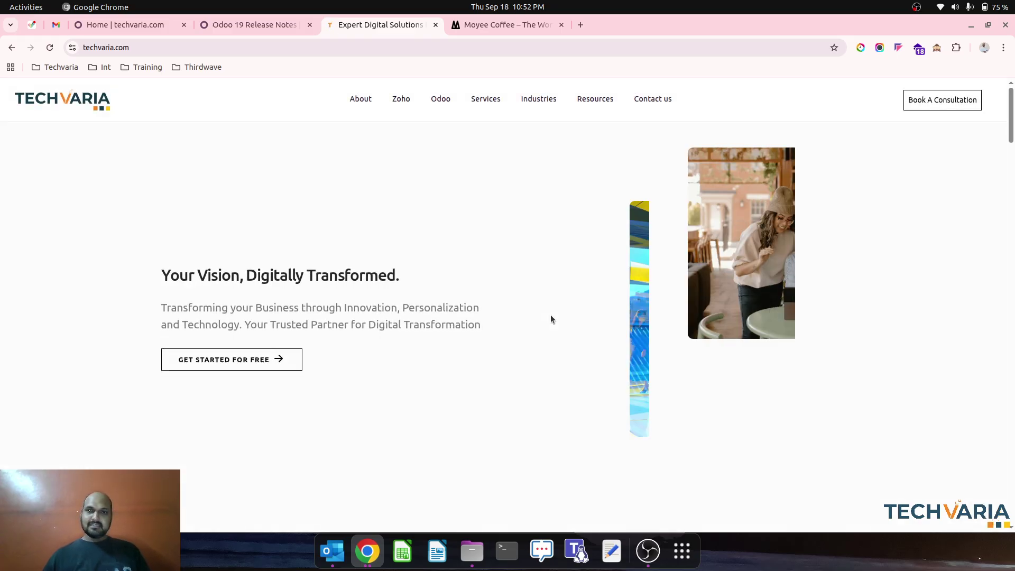
{"action": "scroll", "coordinate": [551, 319], "scroll_direction": "down", "scroll_amount": 6}
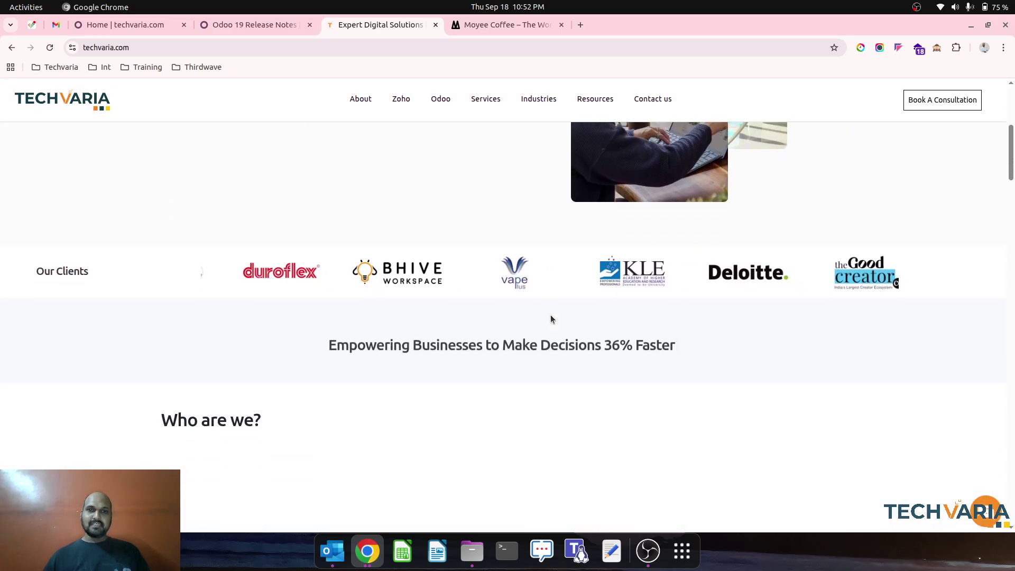
{"action": "scroll", "coordinate": [554, 289], "scroll_direction": "down", "scroll_amount": 4}
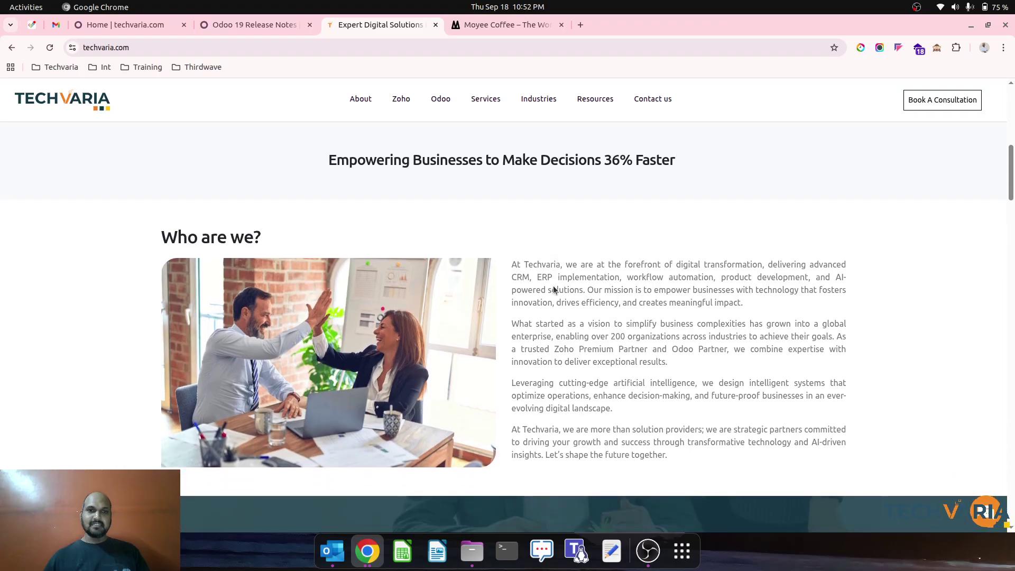
{"action": "scroll", "coordinate": [553, 286], "scroll_direction": "down", "scroll_amount": 5}
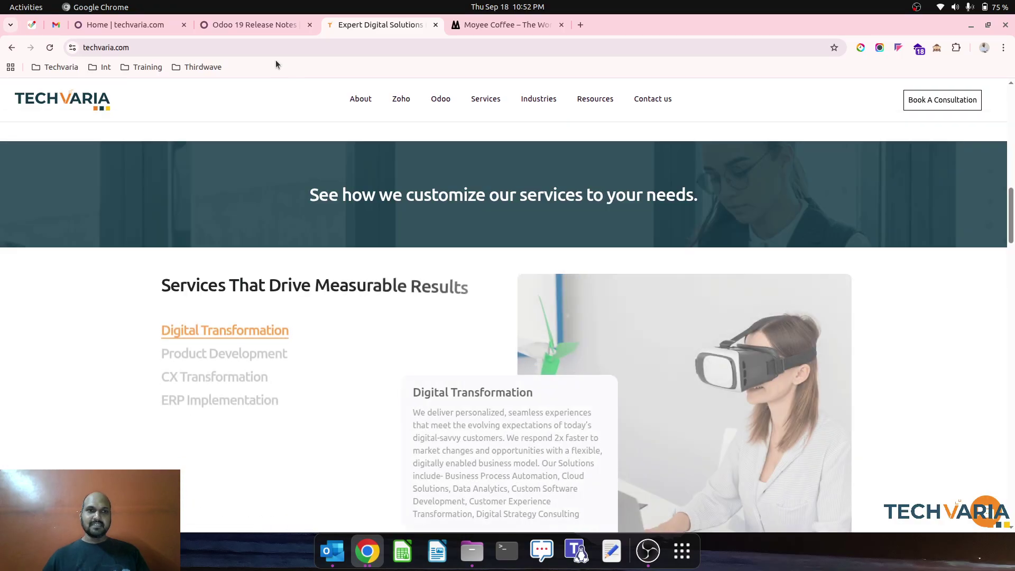
Scroll the imported site down through Industries We Serve to reach its E-commerce page
{"action": "left_click", "coordinate": [136, 23]}
{"action": "scroll", "coordinate": [452, 373], "scroll_direction": "down", "scroll_amount": 4}
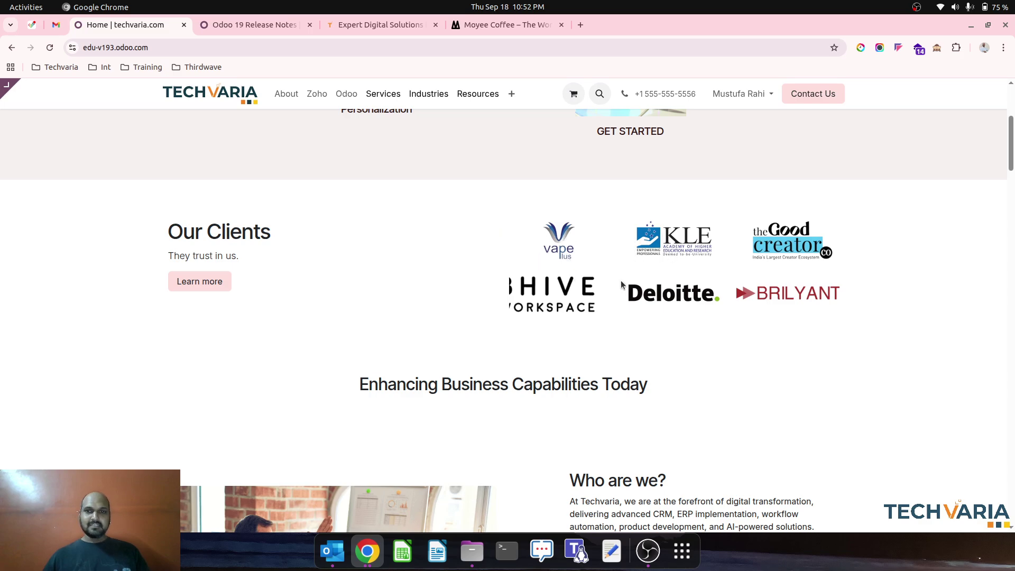
{"action": "scroll", "coordinate": [589, 332], "scroll_direction": "down", "scroll_amount": 6}
{"action": "scroll", "coordinate": [589, 333], "scroll_direction": "down", "scroll_amount": 12}
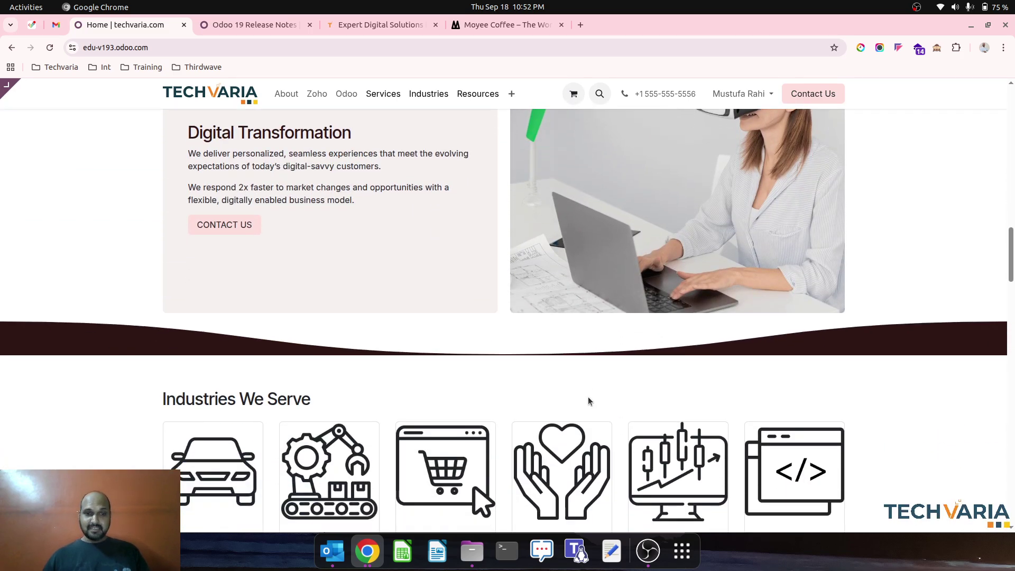
{"action": "scroll", "coordinate": [589, 370], "scroll_direction": "down", "scroll_amount": 5}
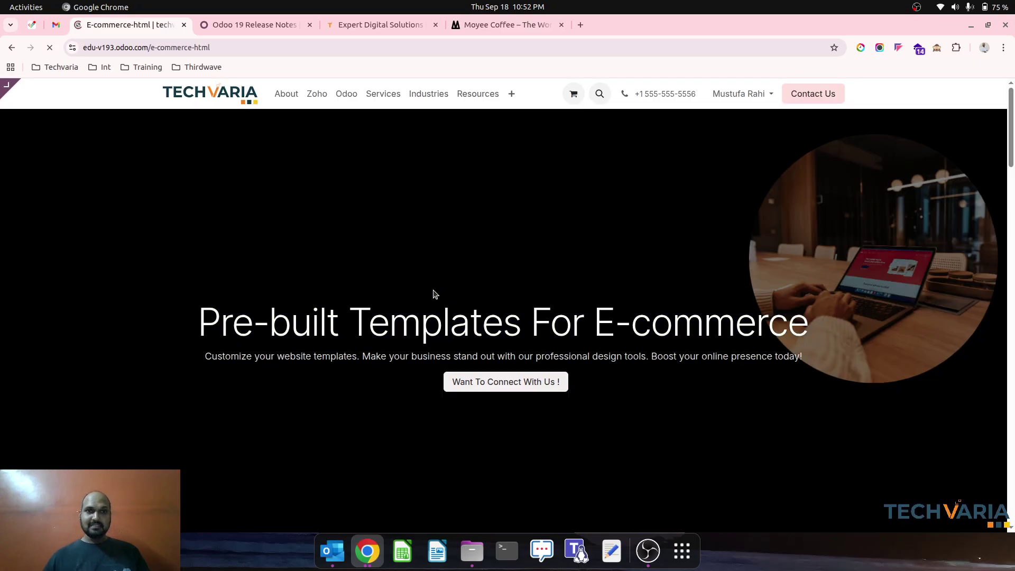
Scroll the imported E-commerce page and compare it with the original techvaria.com E-commerce page
{"action": "scroll", "coordinate": [395, 261], "scroll_direction": "down", "scroll_amount": 15}
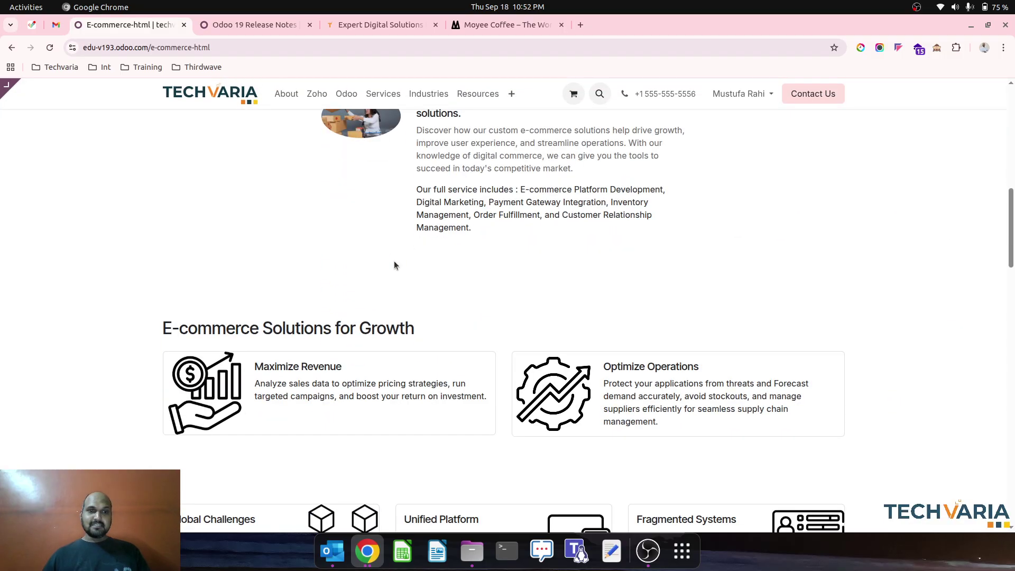
{"action": "scroll", "coordinate": [394, 262], "scroll_direction": "down", "scroll_amount": 4}
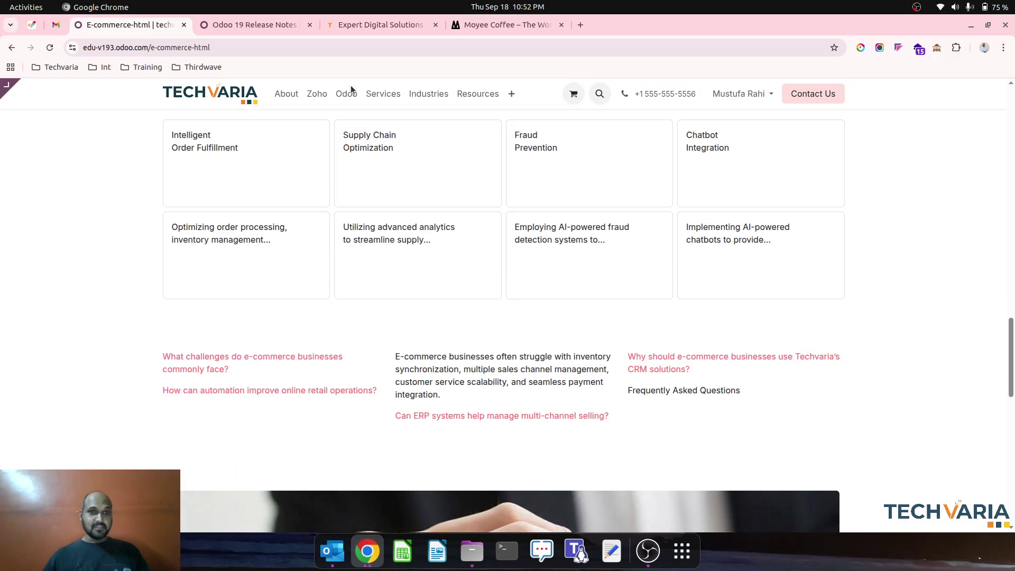
{"action": "left_click", "coordinate": [334, 26]}
{"action": "scroll", "coordinate": [461, 431], "scroll_direction": "down", "scroll_amount": 10}
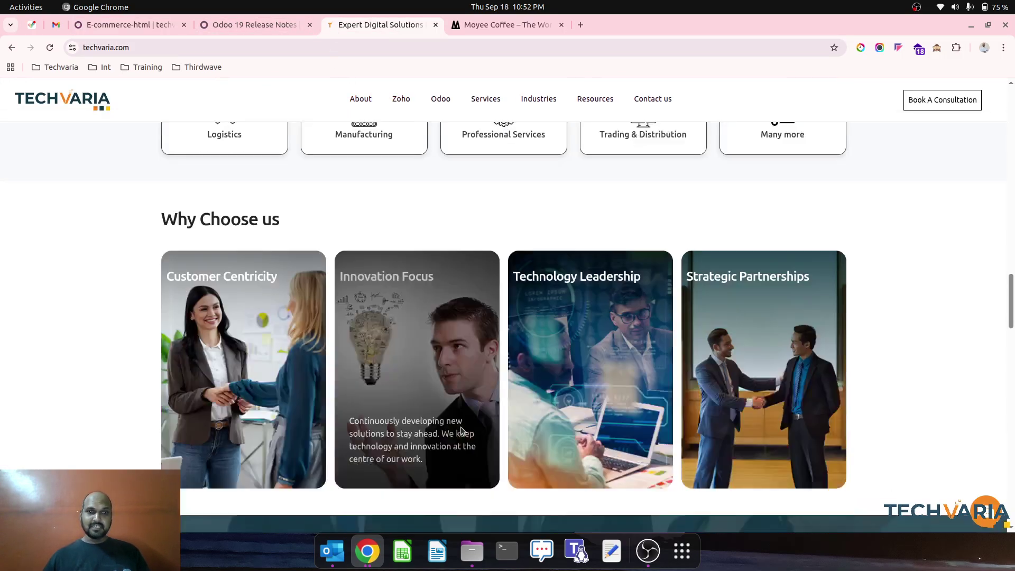
{"action": "scroll", "coordinate": [461, 431], "scroll_direction": "up", "scroll_amount": 3}
{"action": "scroll", "coordinate": [461, 427], "scroll_direction": "up", "scroll_amount": 3}
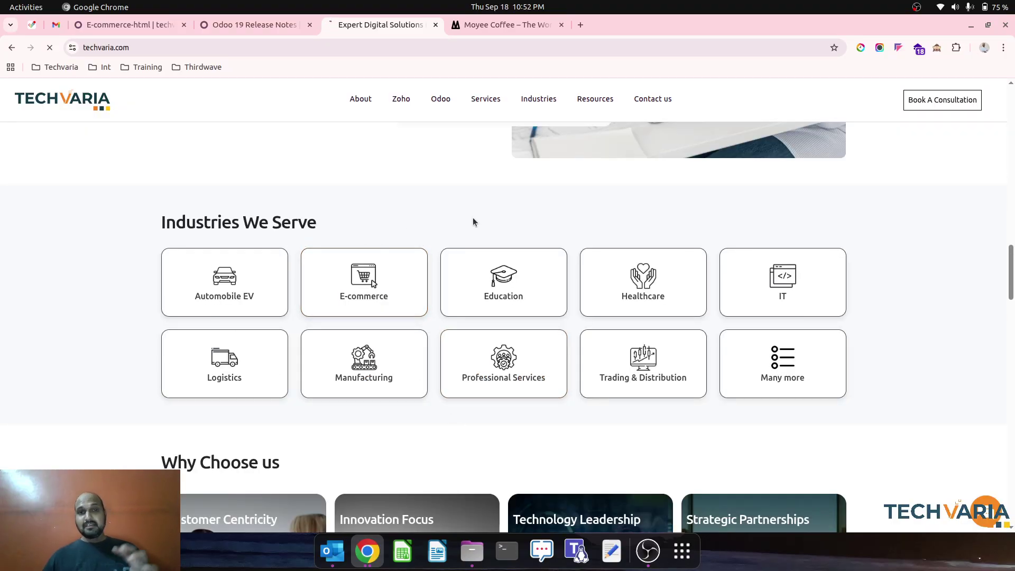
{"action": "scroll", "coordinate": [498, 312], "scroll_direction": "down", "scroll_amount": 15}
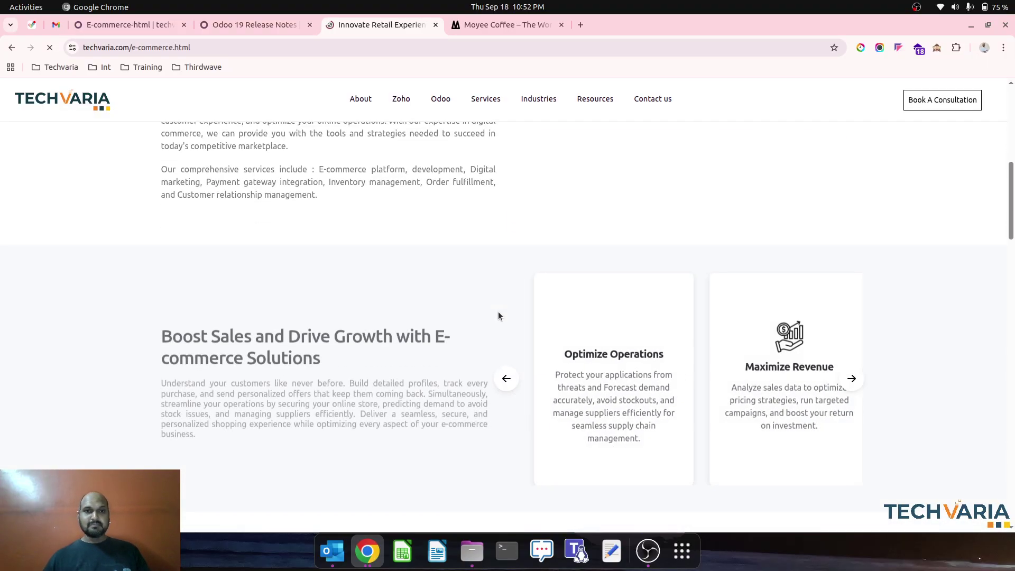
Return to the imported site and scroll back up toward its home page
{"action": "left_click", "coordinate": [159, 26]}
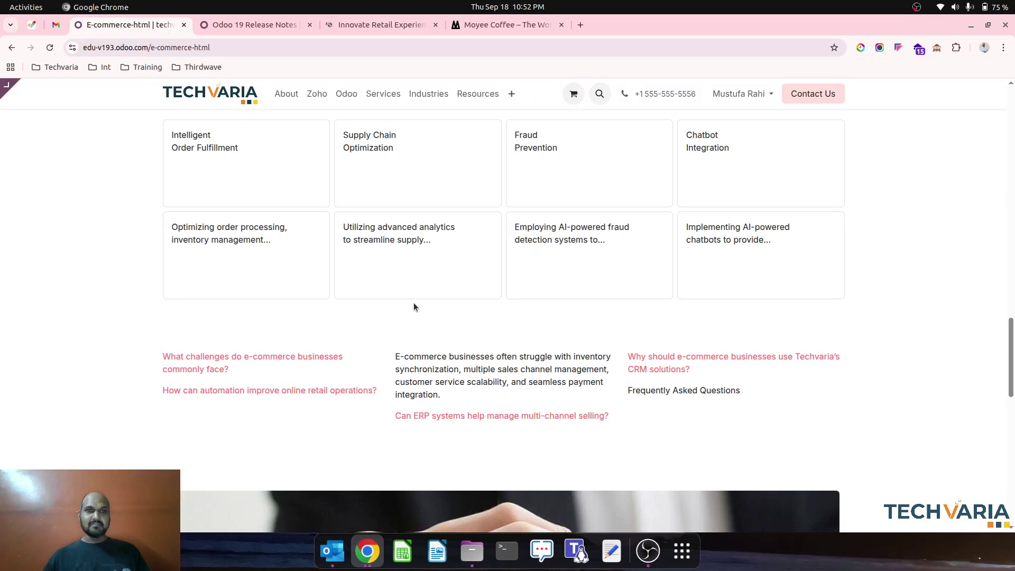
{"action": "scroll", "coordinate": [414, 306], "scroll_direction": "down", "scroll_amount": 10}
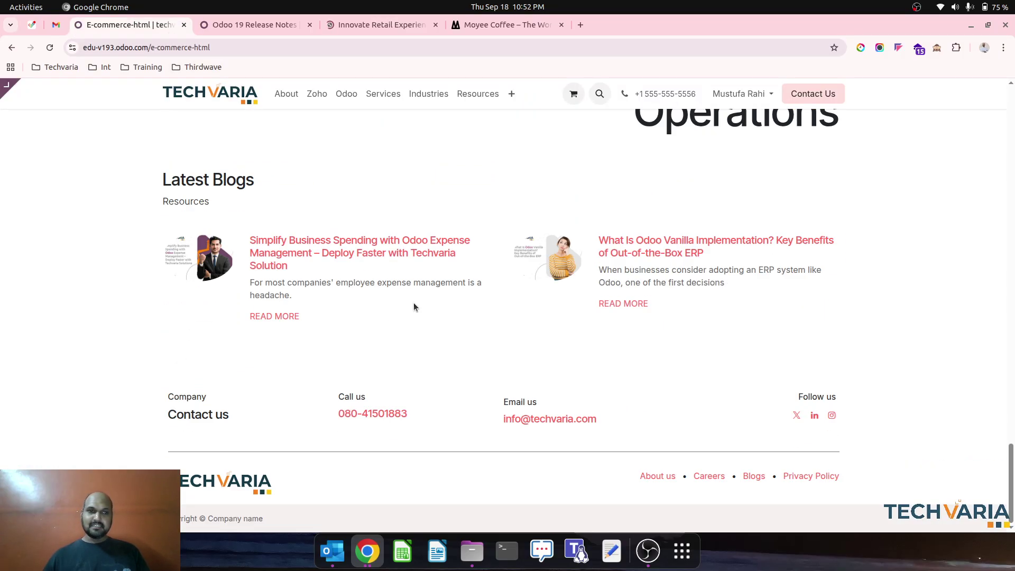
{"action": "scroll", "coordinate": [414, 307], "scroll_direction": "up", "scroll_amount": 15}
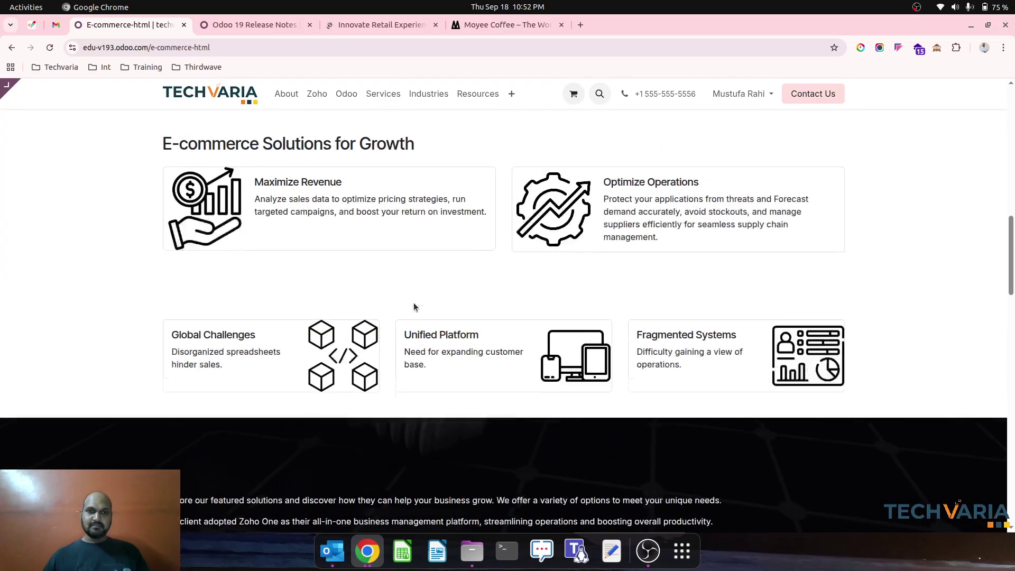
{"action": "scroll", "coordinate": [414, 306], "scroll_direction": "up", "scroll_amount": 10}
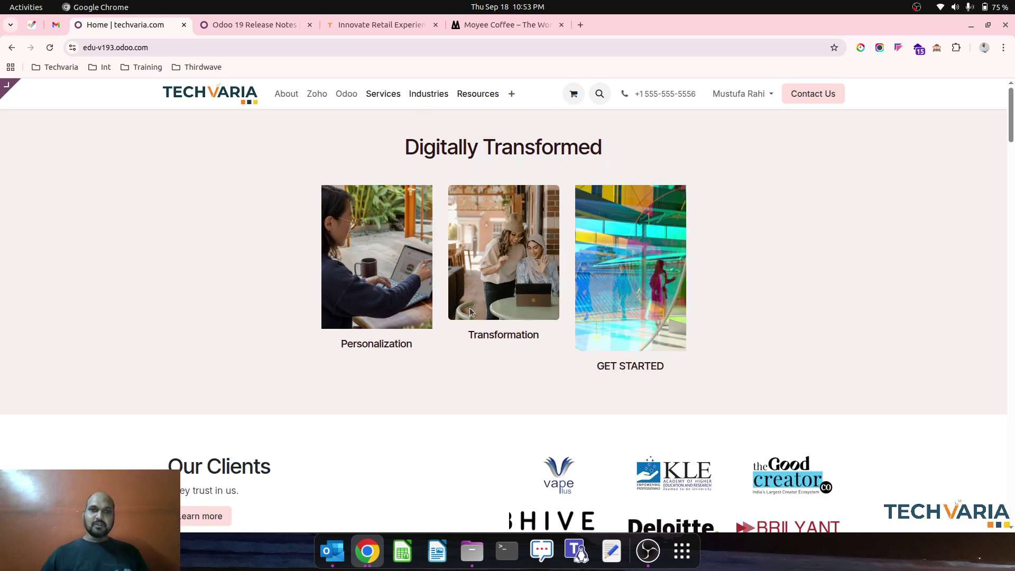
Open the imported Odoo Implementation page from the navigation and scroll through its content
{"action": "scroll", "coordinate": [472, 309], "scroll_direction": "down", "scroll_amount": 10}
{"action": "scroll", "coordinate": [474, 315], "scroll_direction": "up", "scroll_amount": 10}
{"action": "left_click", "coordinate": [376, 96]}
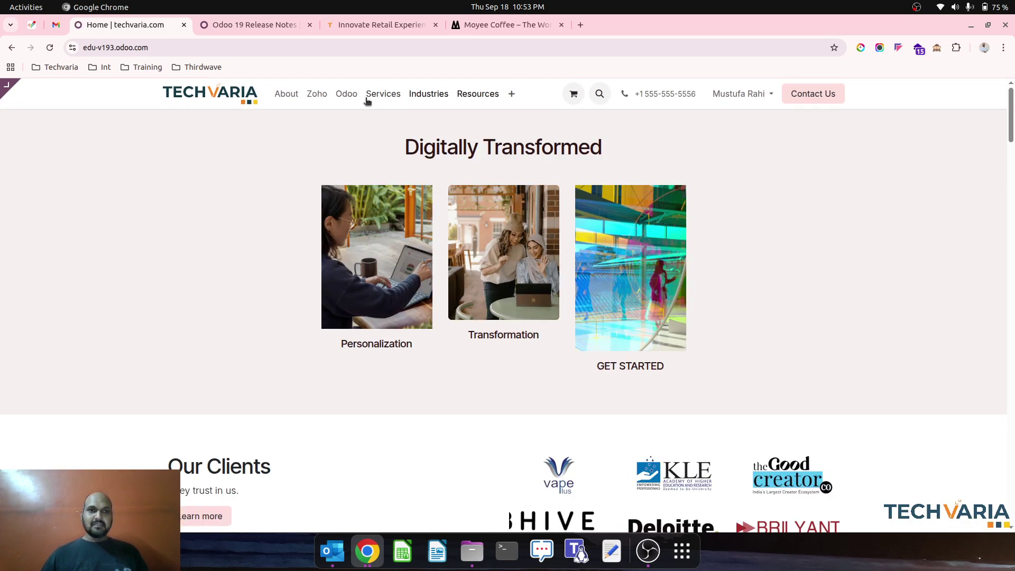
{"action": "scroll", "coordinate": [339, 260], "scroll_direction": "down", "scroll_amount": 10}
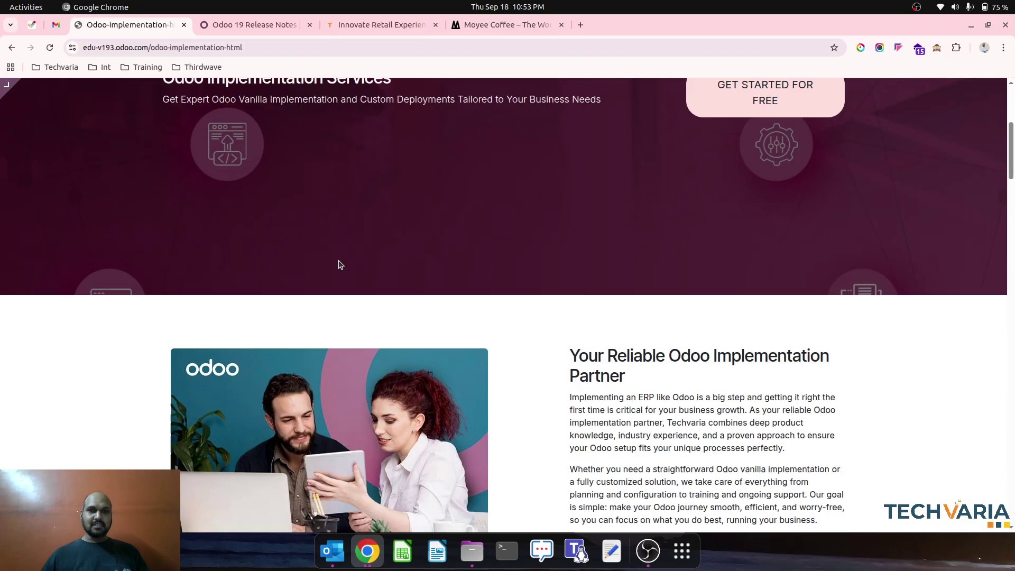
{"action": "scroll", "coordinate": [395, 252], "scroll_direction": "down", "scroll_amount": 15}
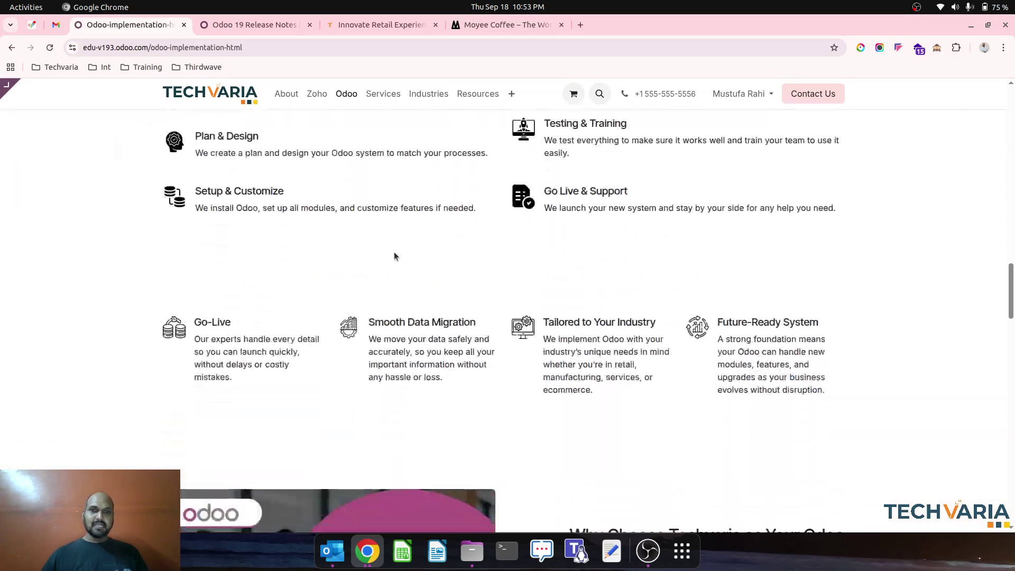
{"action": "scroll", "coordinate": [394, 256], "scroll_direction": "down", "scroll_amount": 5}
{"action": "scroll", "coordinate": [394, 256], "scroll_direction": "up", "scroll_amount": 20}
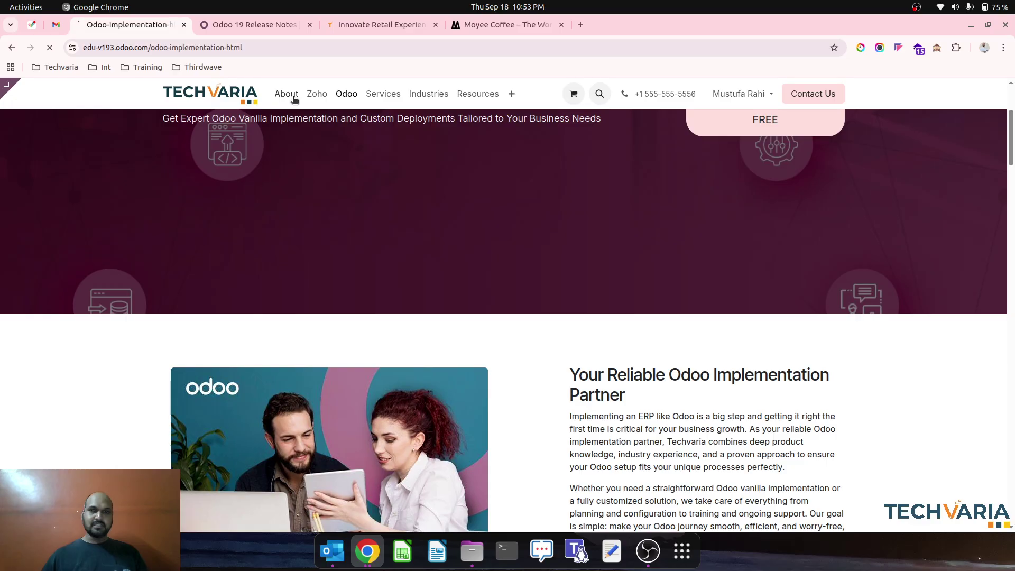
{"action": "scroll", "coordinate": [486, 319], "scroll_direction": "down", "scroll_amount": 15}
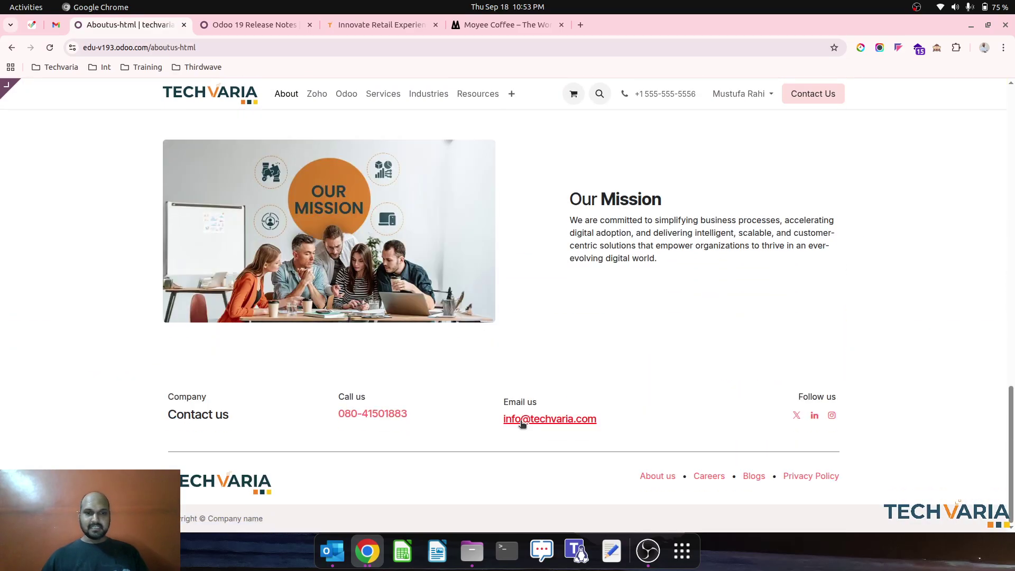
{"action": "scroll", "coordinate": [487, 309], "scroll_direction": "up", "scroll_amount": 15}
{"action": "scroll", "coordinate": [486, 311], "scroll_direction": "up", "scroll_amount": 2}
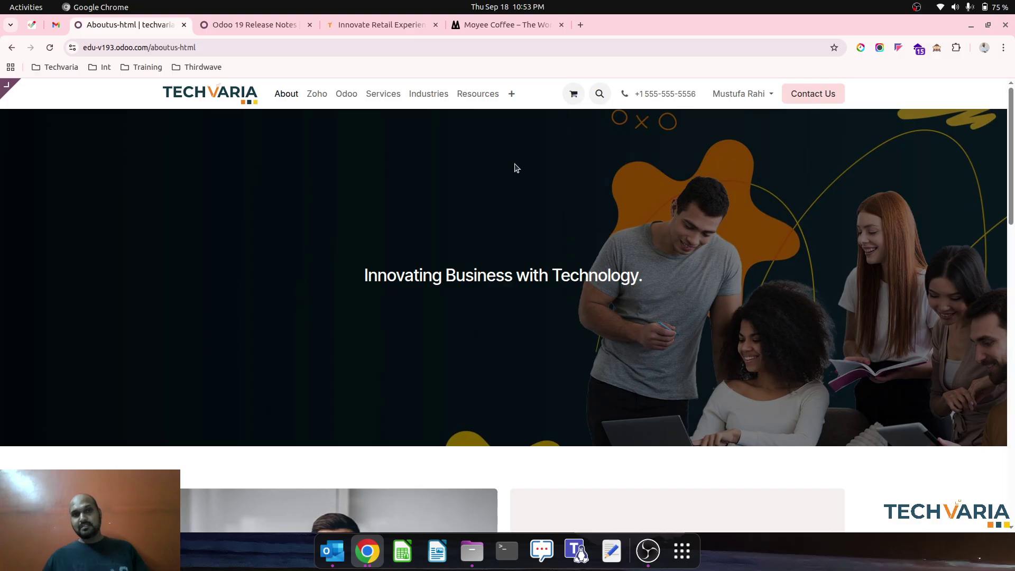
Glance at the moyeecoffee.com tab, then open Odoo's Website app by searching 'web' to show the Techvaria homepage
{"action": "left_click", "coordinate": [503, 25]}
{"action": "left_click", "coordinate": [173, 49]}
{"action": "key", "text": "ctrl+c"}
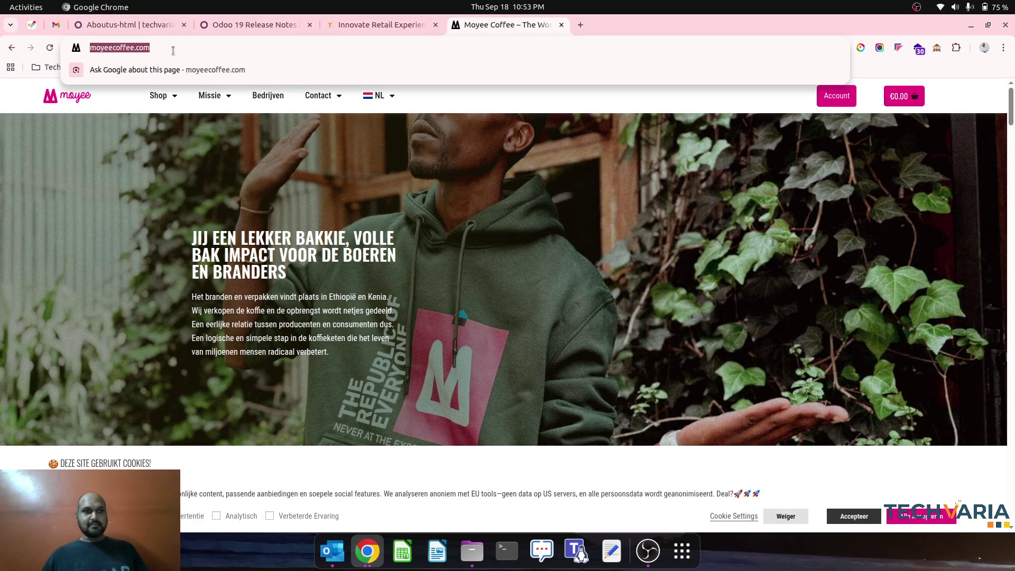
{"action": "left_click", "coordinate": [115, 31]}
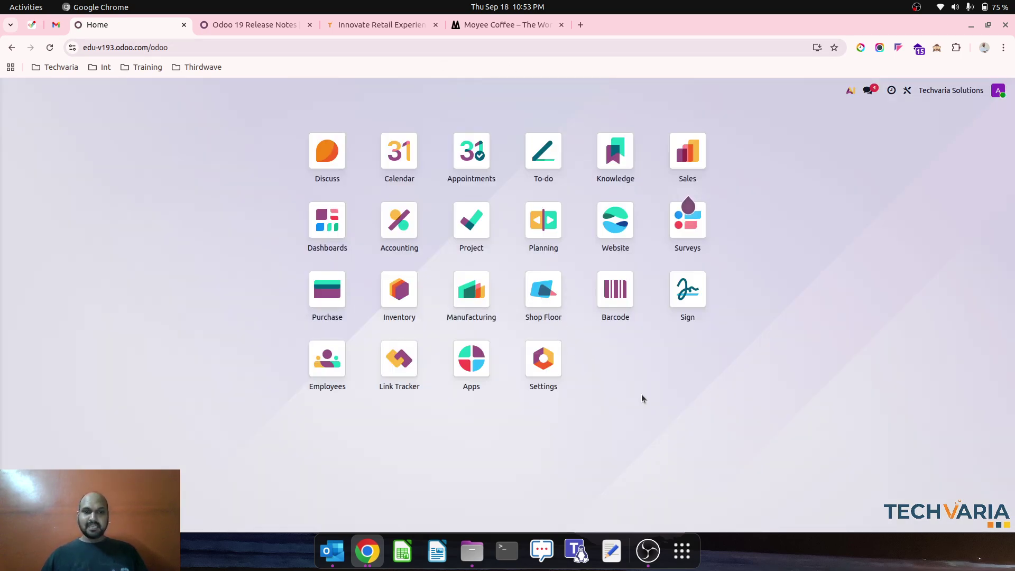
{"action": "type", "text": "web"}
{"action": "key", "text": "Return"}
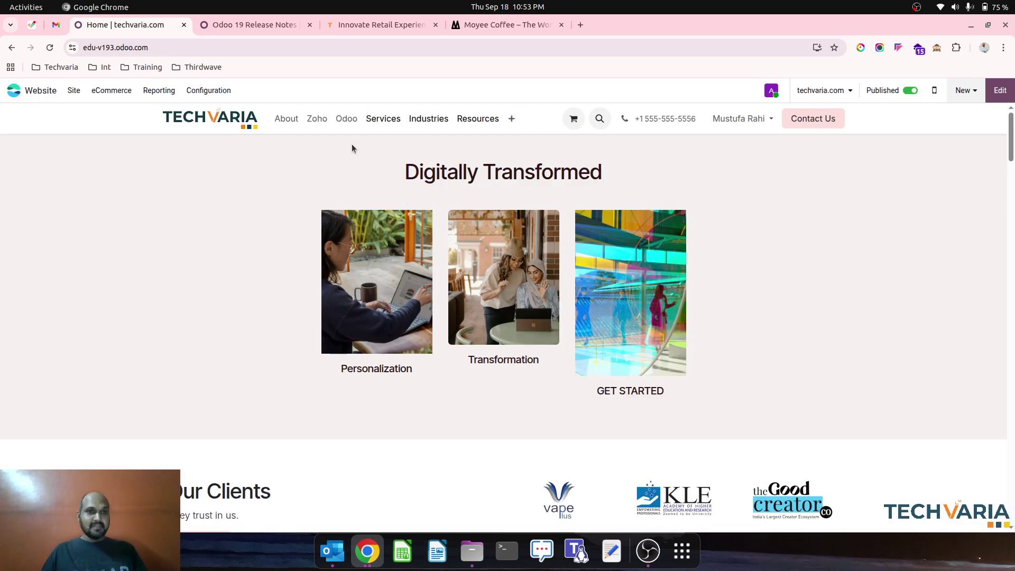
Add a new website named 'Moyee Coffee' in the Websites list, save it, and return to the list
{"action": "left_click", "coordinate": [209, 90]}
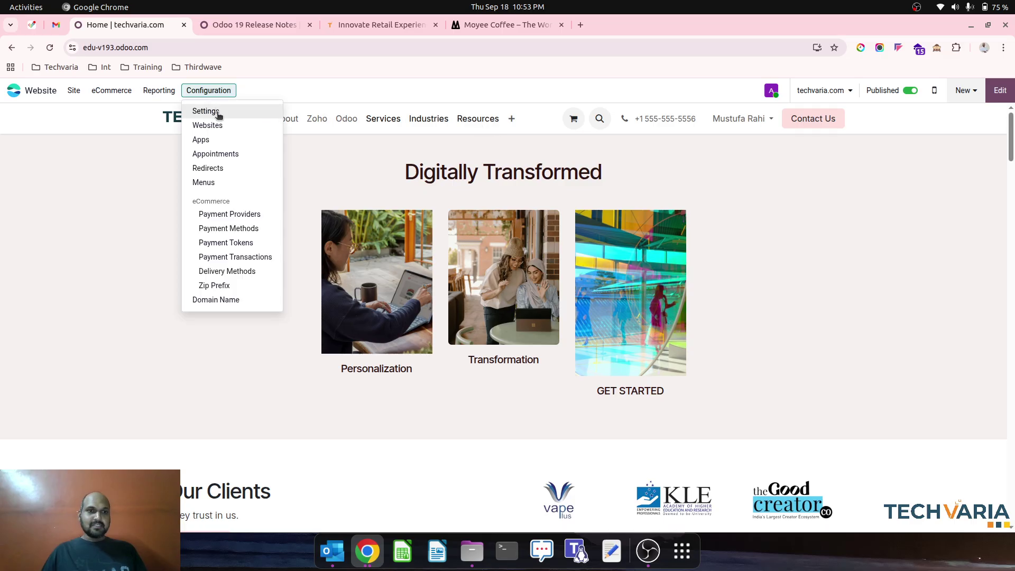
{"action": "left_click", "coordinate": [212, 122]}
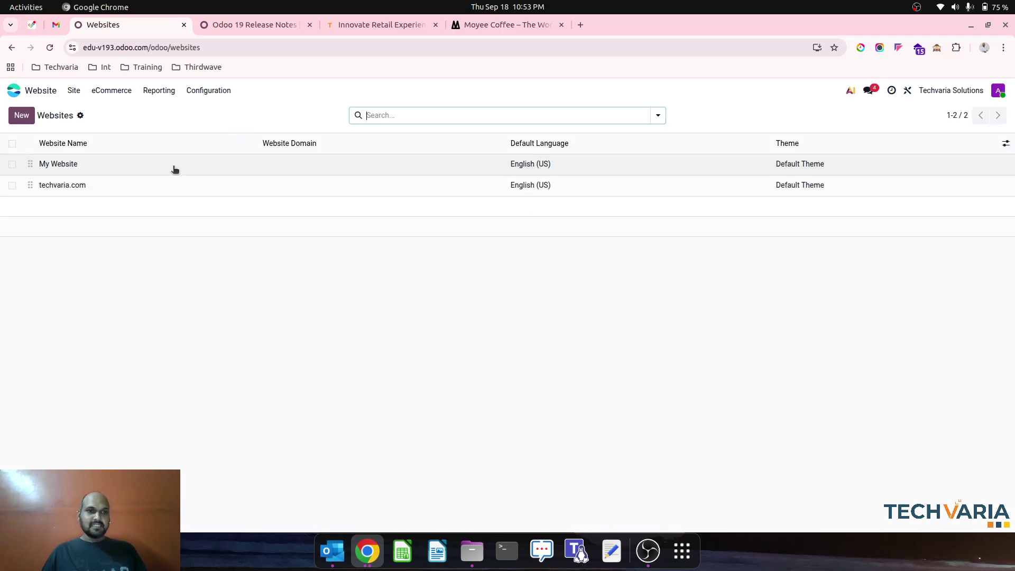
{"action": "left_click", "coordinate": [150, 167]}
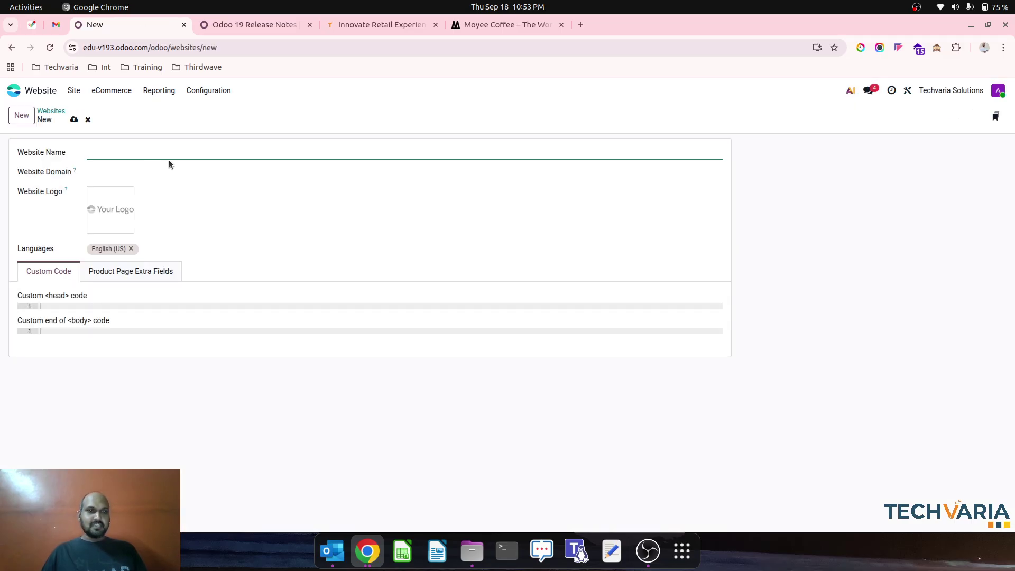
{"action": "type", "text": "Moyee C"}
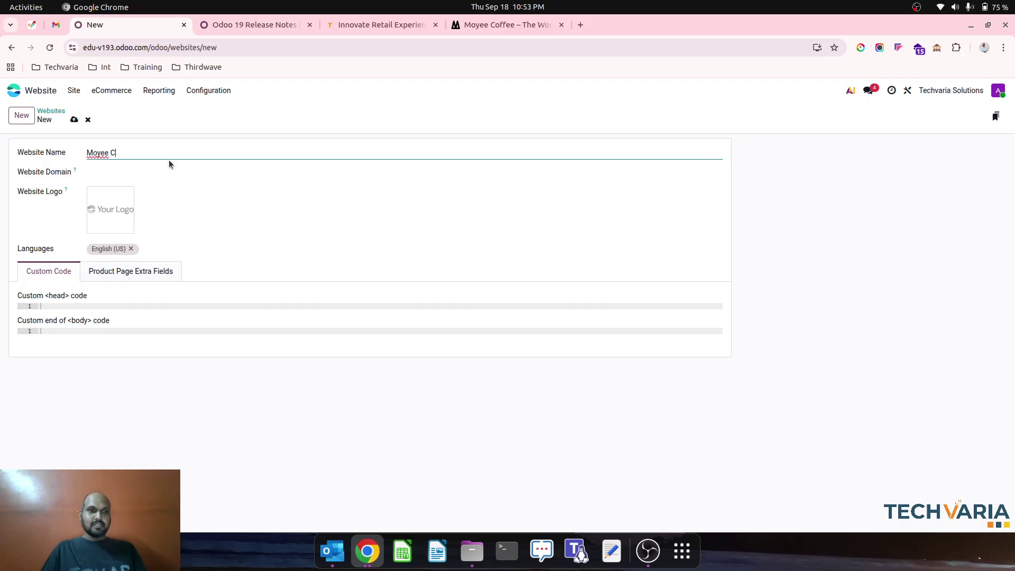
{"action": "type", "text": "offee"}
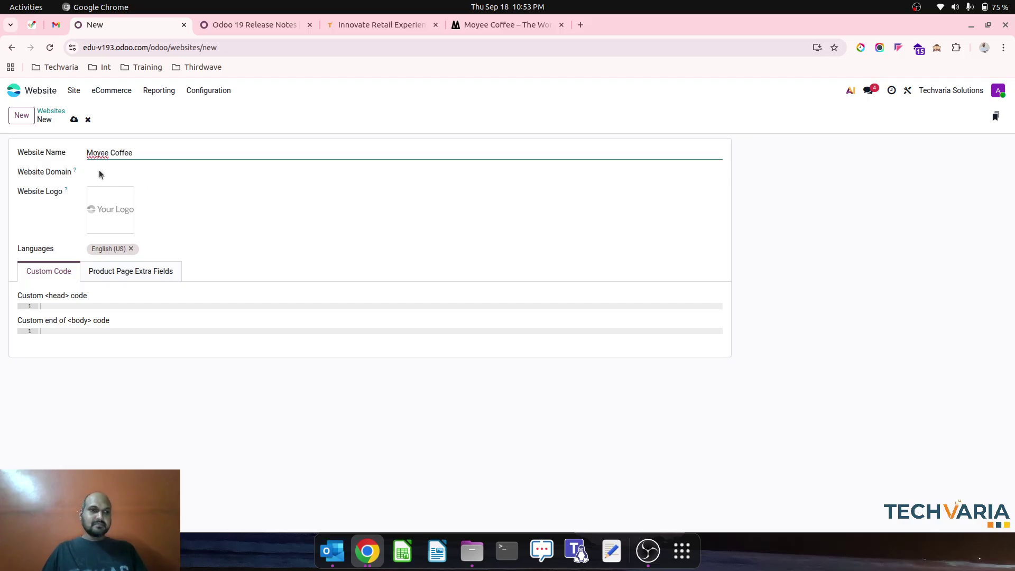
{"action": "left_click", "coordinate": [74, 120]}
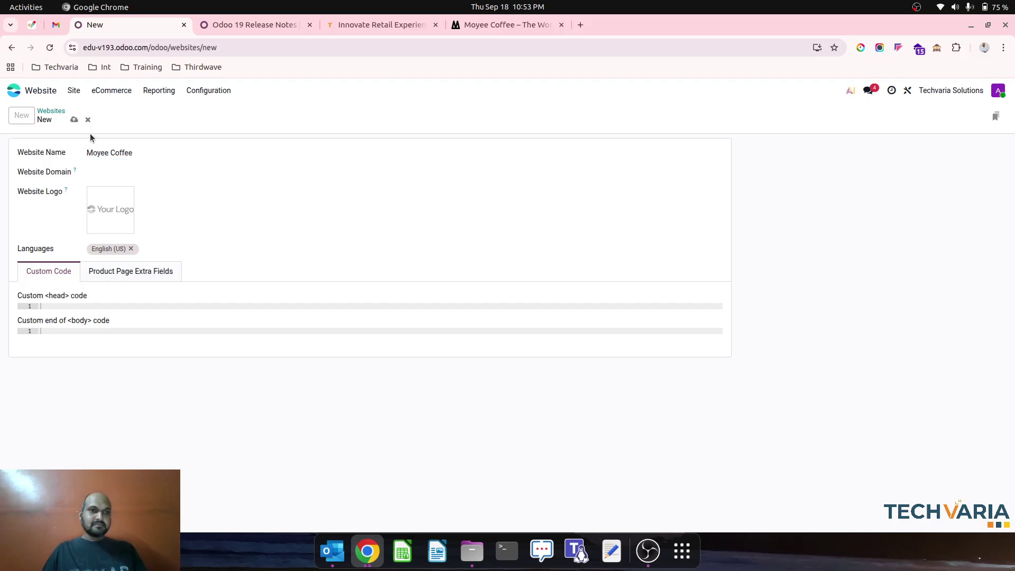
{"action": "left_click", "coordinate": [57, 112]}
Open Website Settings and switch the settings' website selector to Moyee Coffee
{"action": "left_click", "coordinate": [204, 91]}
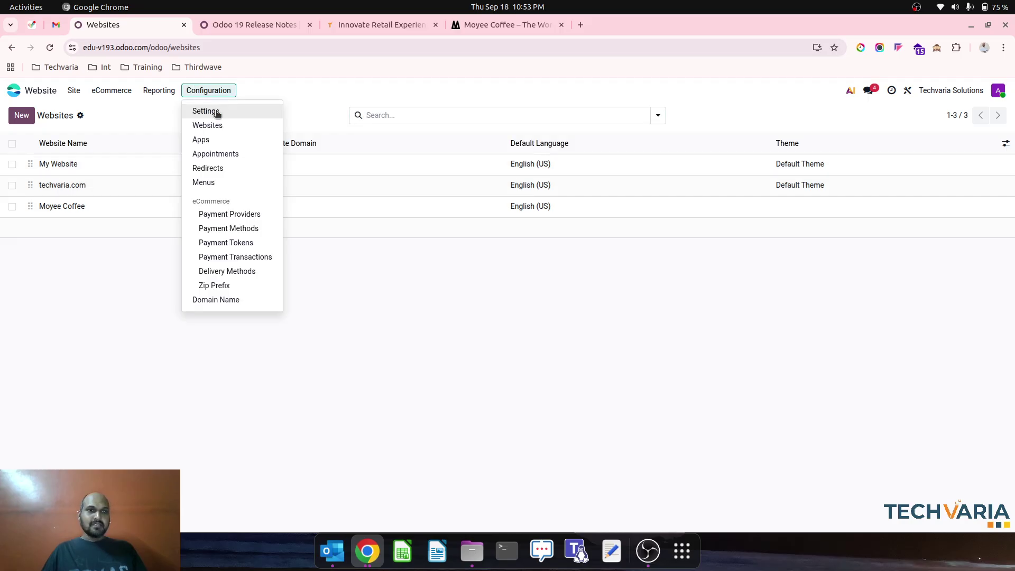
{"action": "left_click", "coordinate": [217, 112]}
{"action": "left_click", "coordinate": [203, 92]}
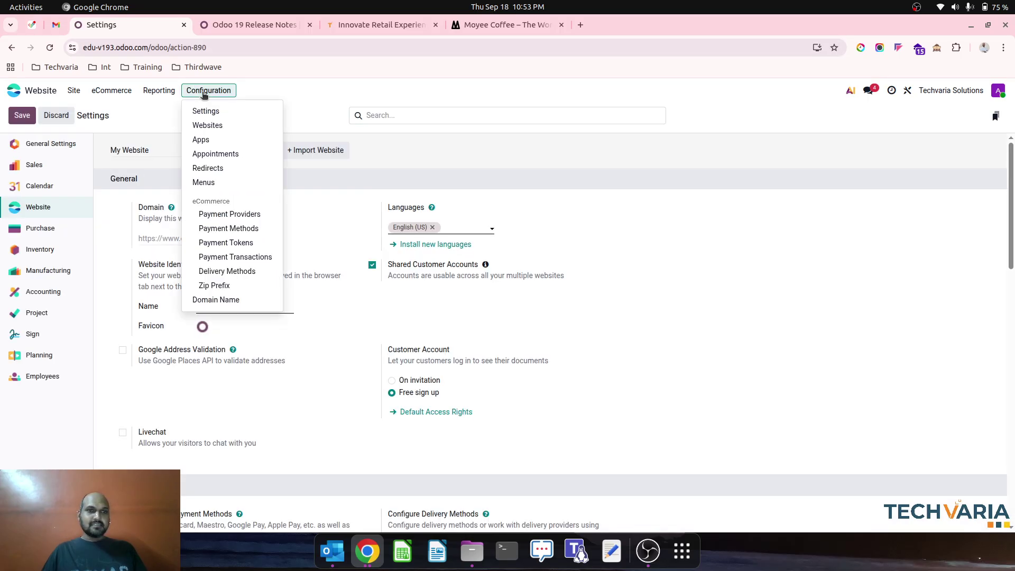
{"action": "left_click", "coordinate": [203, 91]}
{"action": "left_click", "coordinate": [180, 150]}
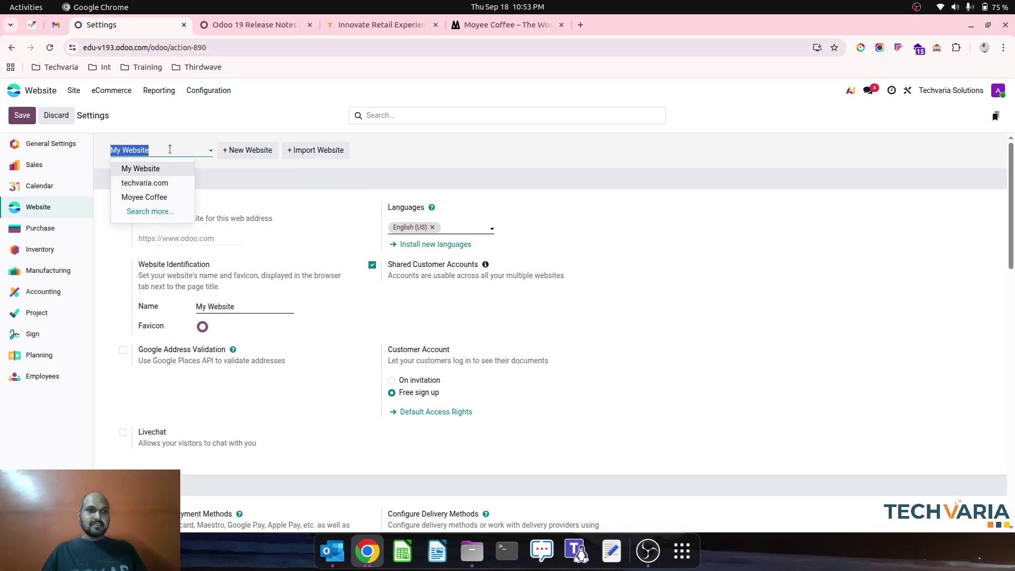
{"action": "left_click", "coordinate": [163, 198]}
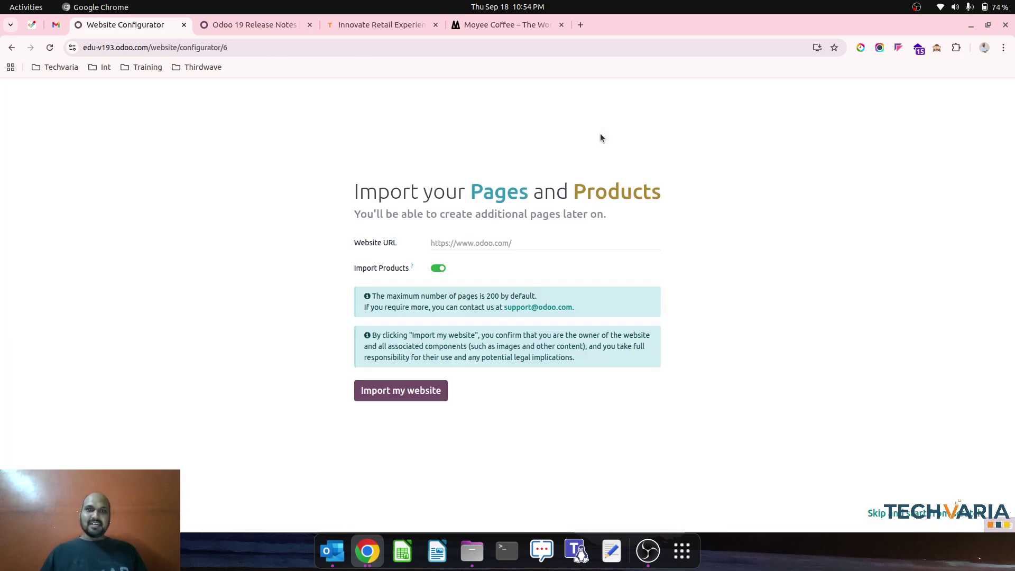
Paste the Moyee Coffee address into Website URL, then copy the English shop page address from the live site
{"action": "left_click", "coordinate": [450, 245]}
{"action": "key", "text": "ctrl+v"}
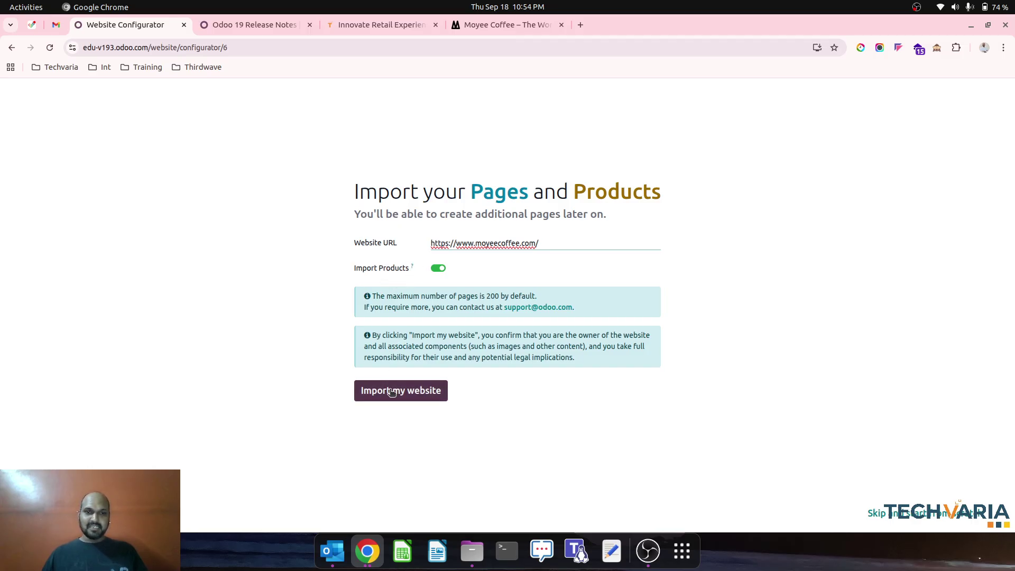
{"action": "left_click", "coordinate": [503, 25]}
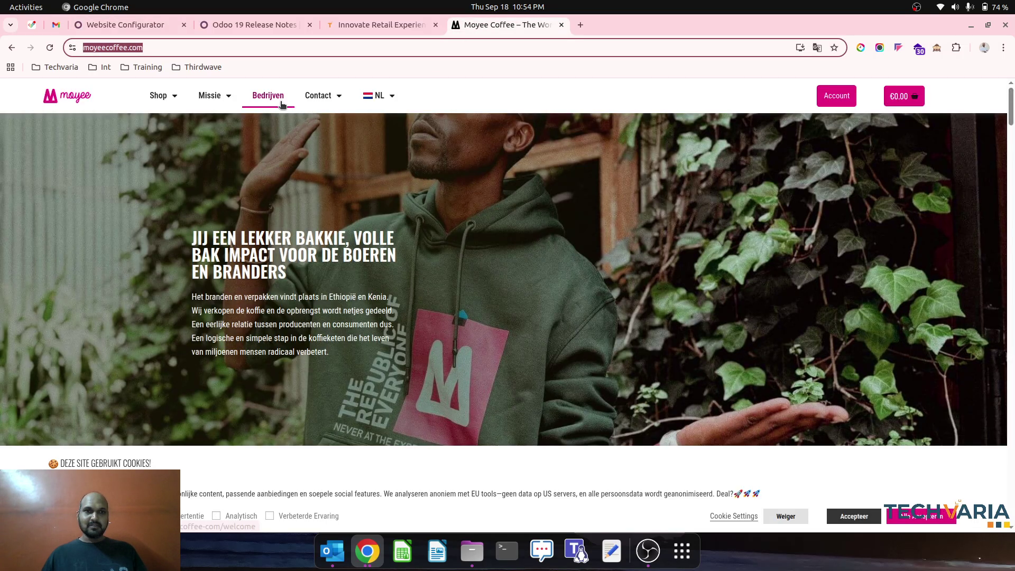
{"action": "mouse_move", "coordinate": [159, 97]}
{"action": "left_click", "coordinate": [178, 126]}
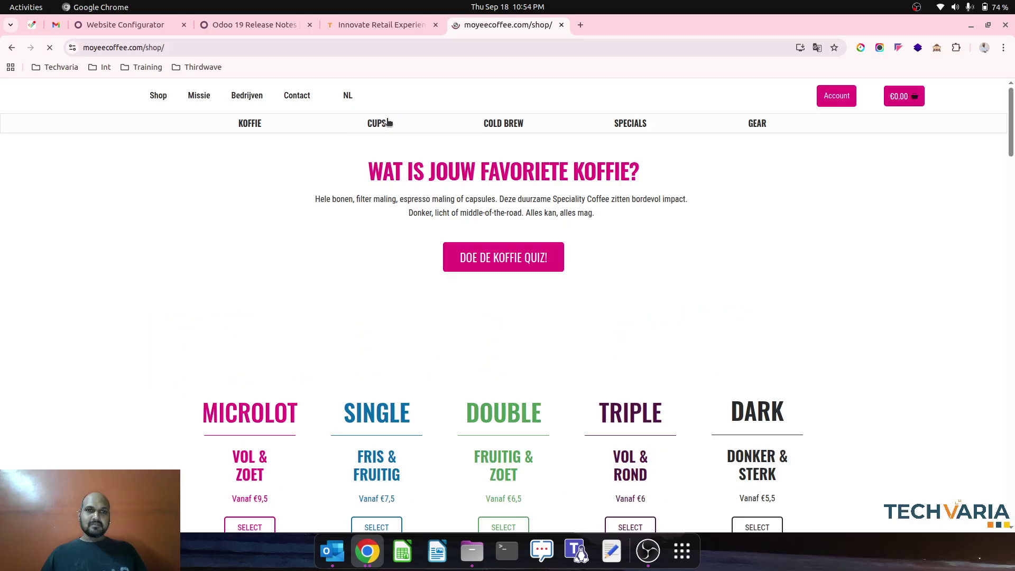
{"action": "mouse_move", "coordinate": [382, 96]}
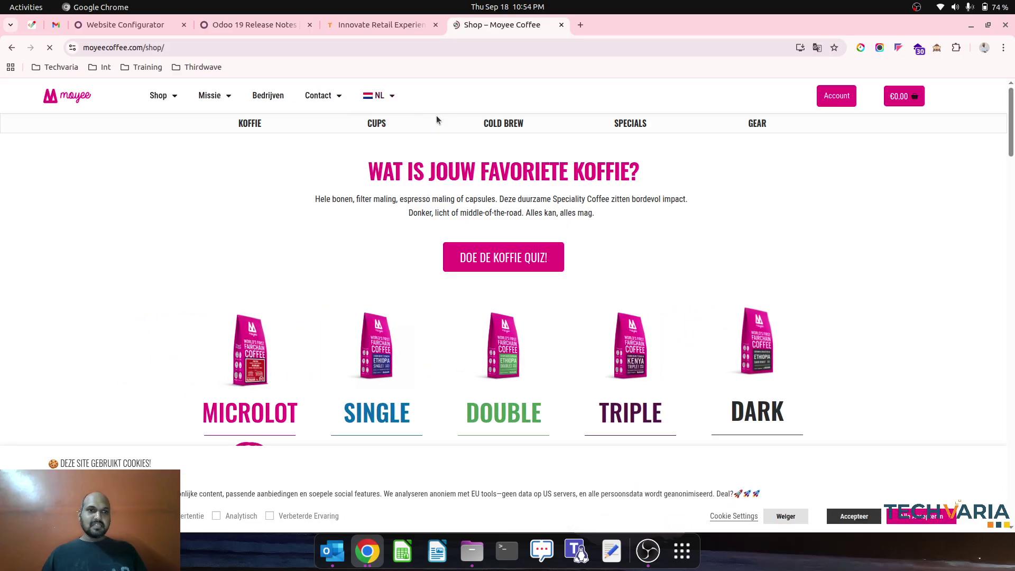
{"action": "left_click", "coordinate": [268, 48]}
{"action": "key", "text": "ctrl+c"}
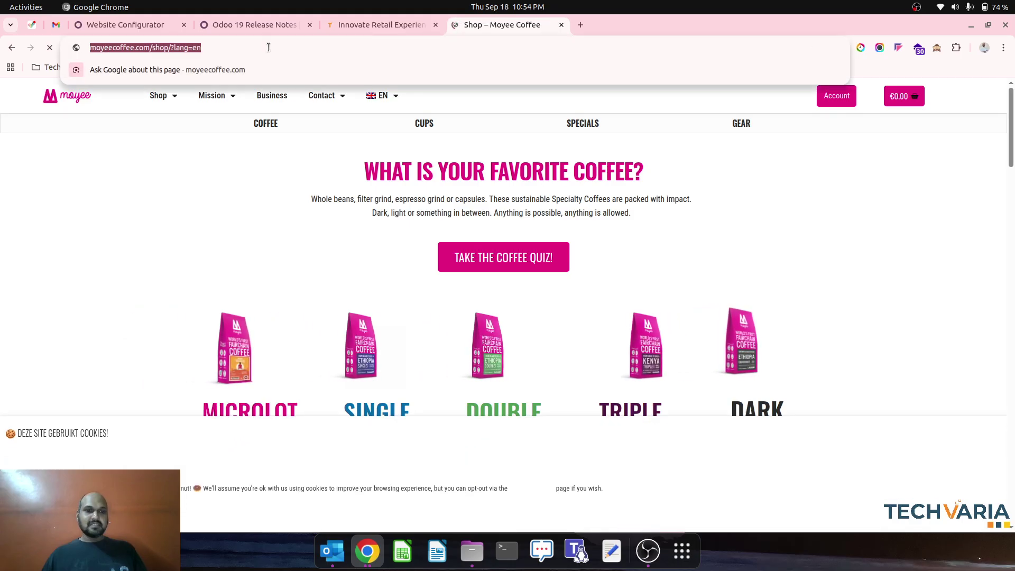
{"action": "left_click", "coordinate": [139, 27]}
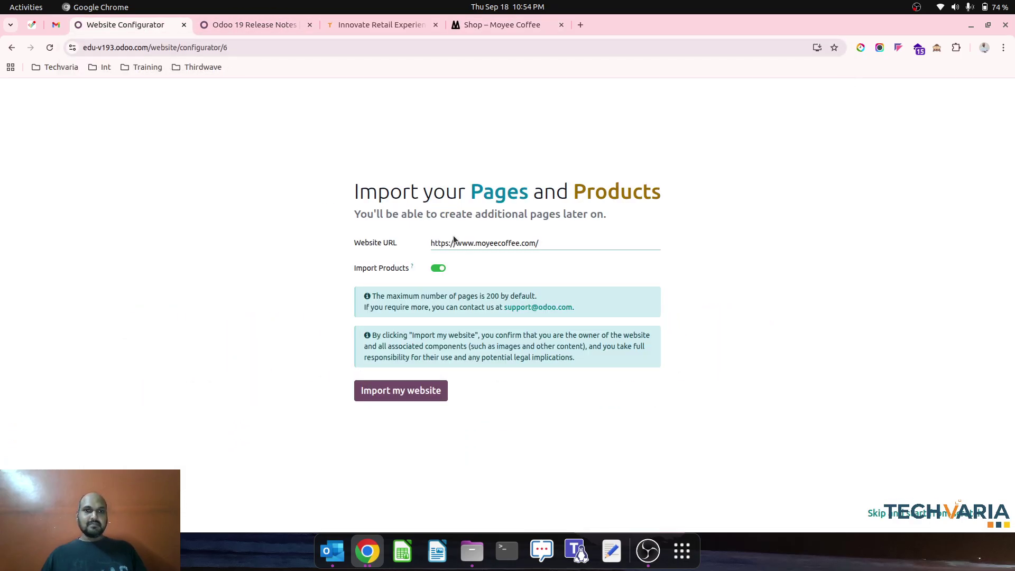
{"action": "key", "text": "ctrl+a"}
{"action": "key", "text": "ctrl+v"}
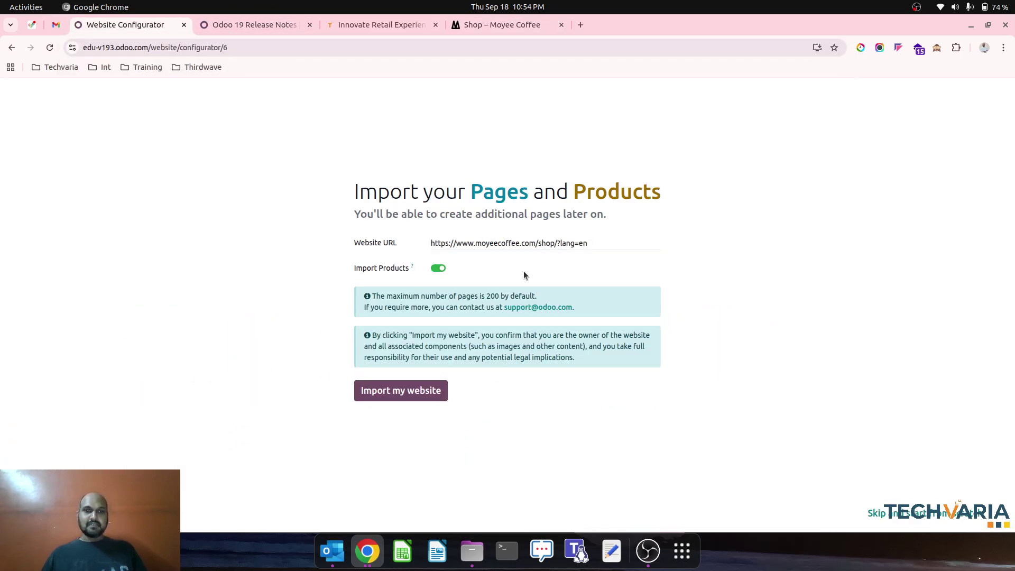
{"action": "left_click", "coordinate": [422, 395]}
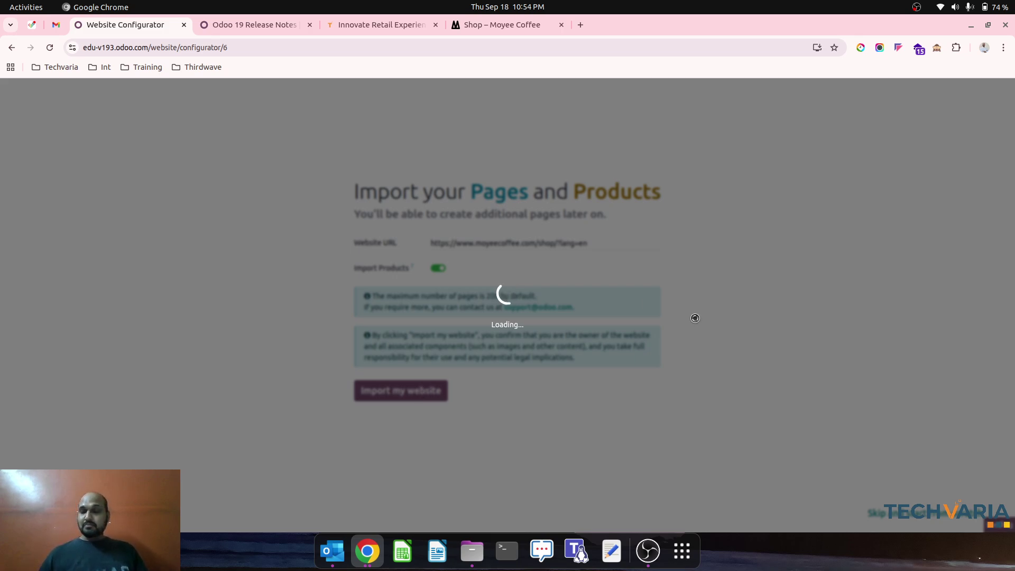
Check moyeecoffee.com's technology stack (WordPress, WooCommerce) in Wappalyzer, then return to the Odoo import
{"action": "left_click", "coordinate": [505, 24]}
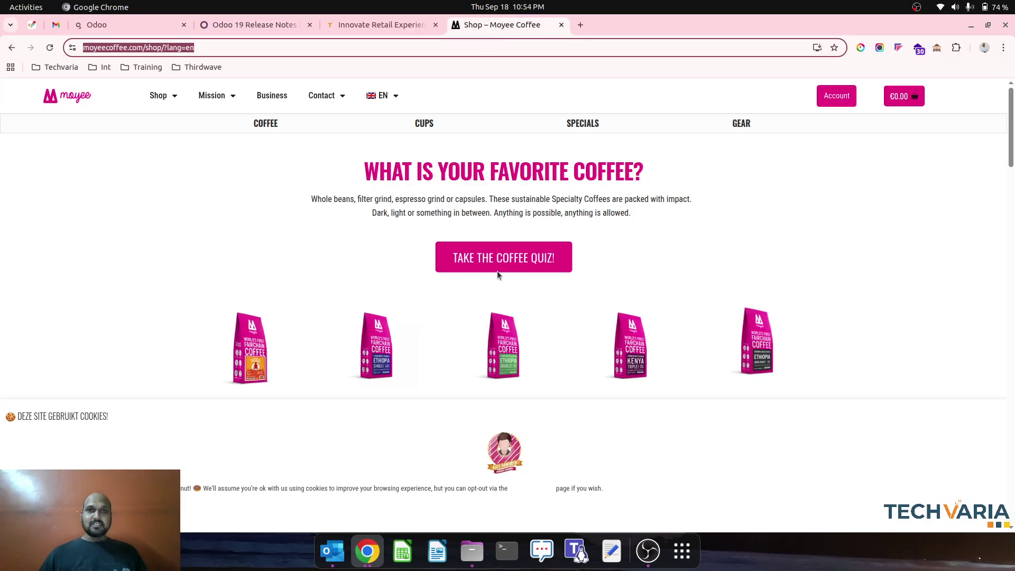
{"action": "left_click", "coordinate": [919, 47]}
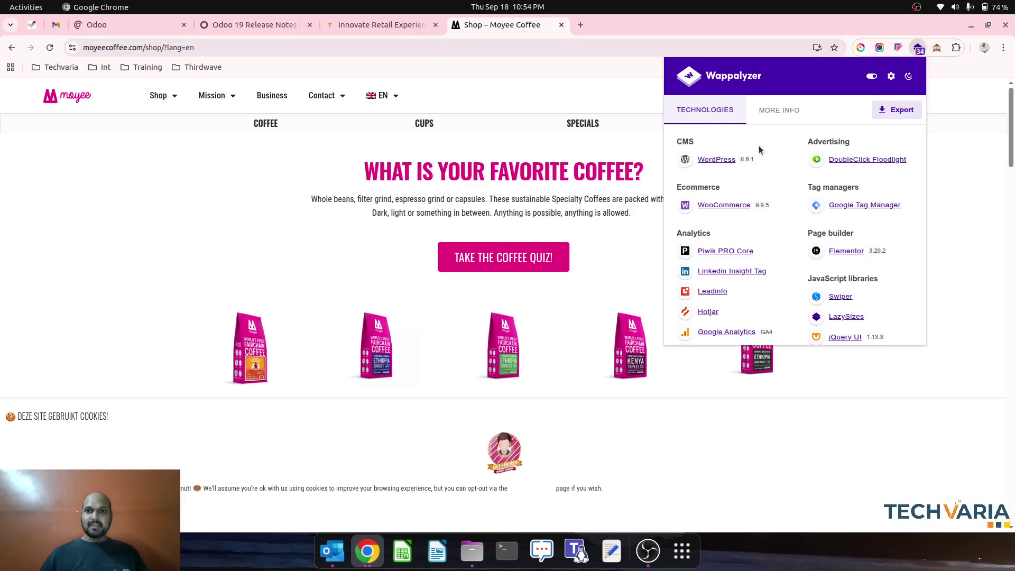
{"action": "key", "text": "Escape"}
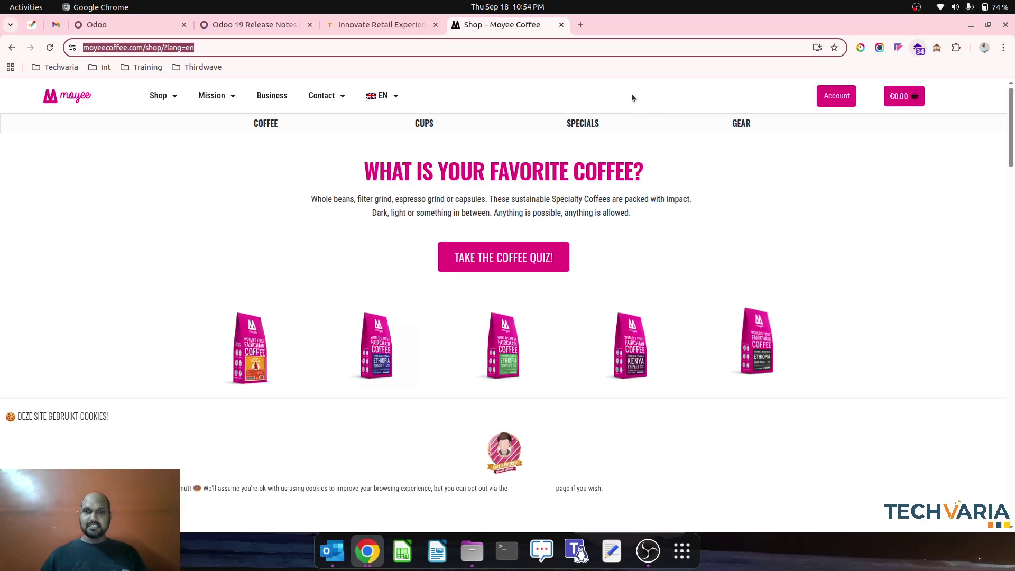
{"action": "left_click", "coordinate": [145, 21]}
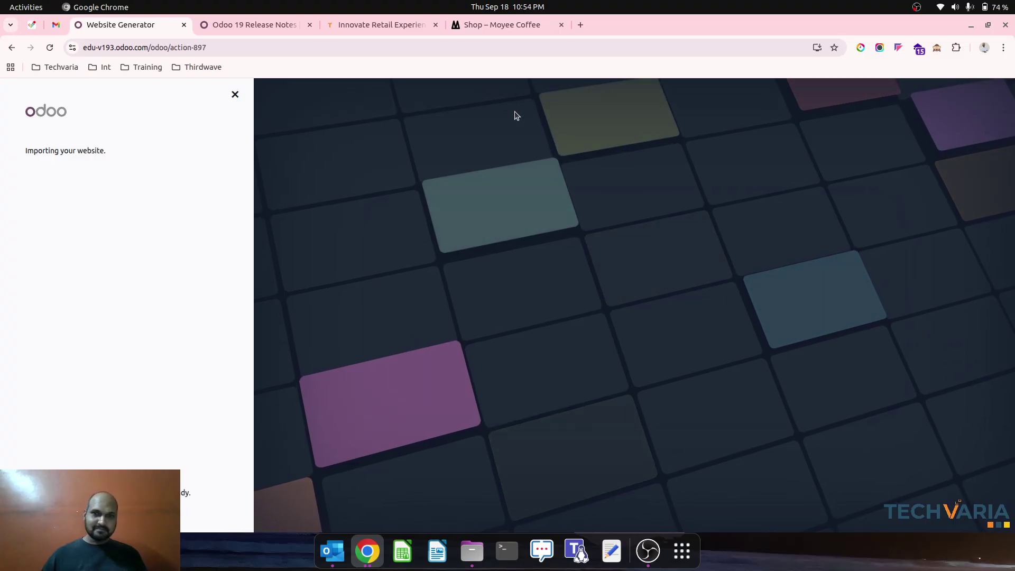
{"action": "left_click", "coordinate": [506, 26]}
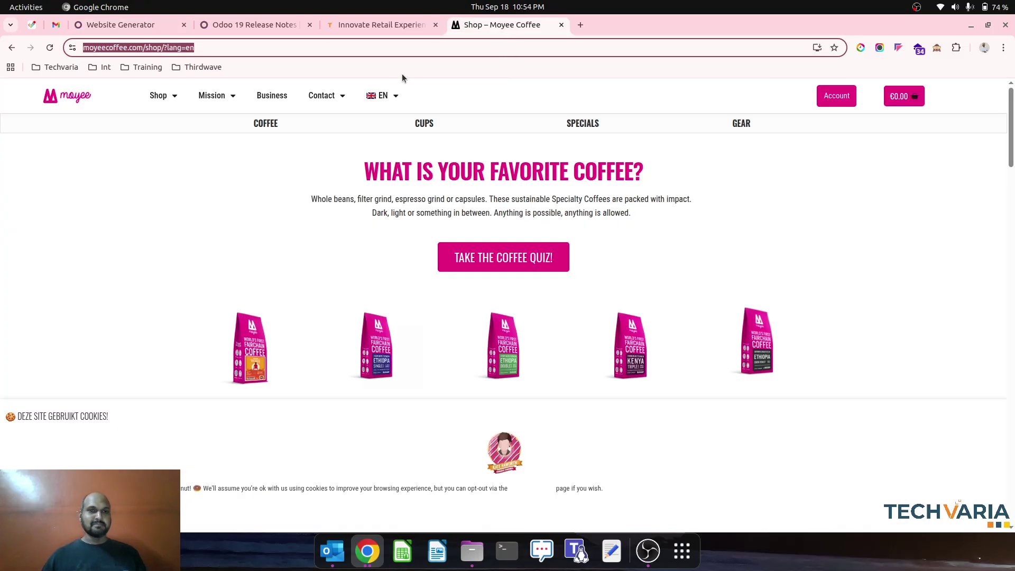
{"action": "left_click", "coordinate": [135, 26]}
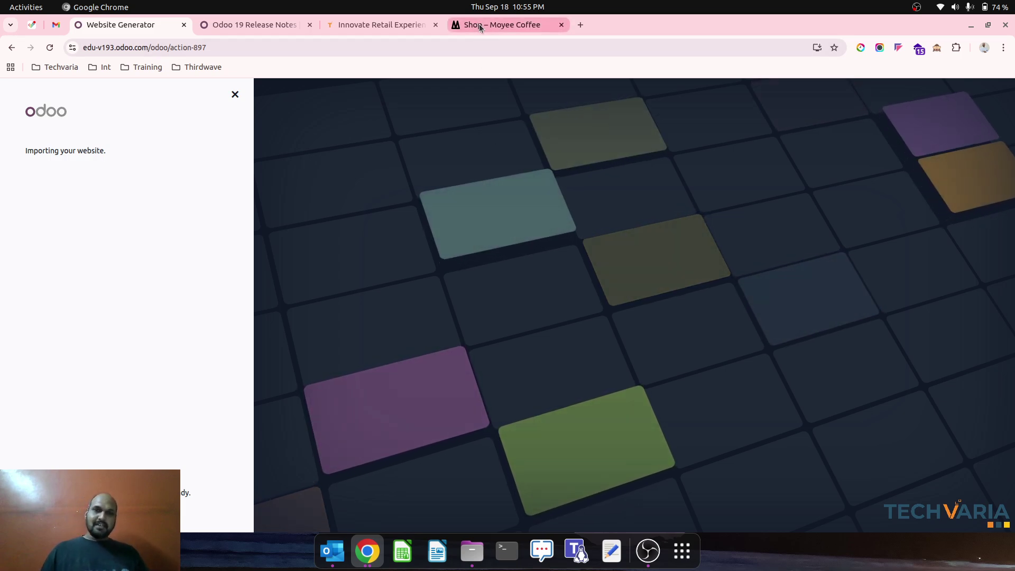
{"action": "mouse_move", "coordinate": [480, 23]}
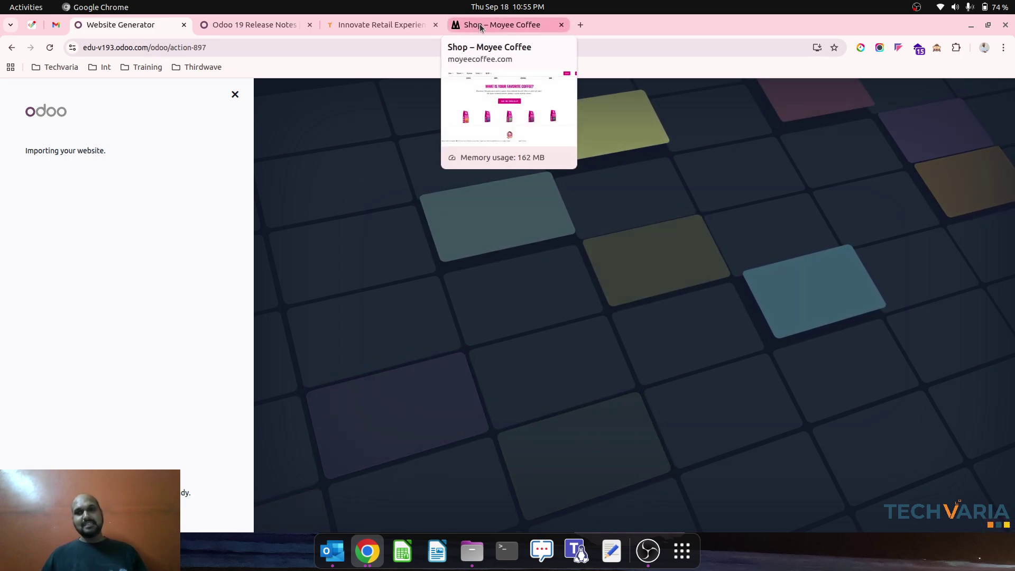
{"action": "left_click", "coordinate": [480, 24]}
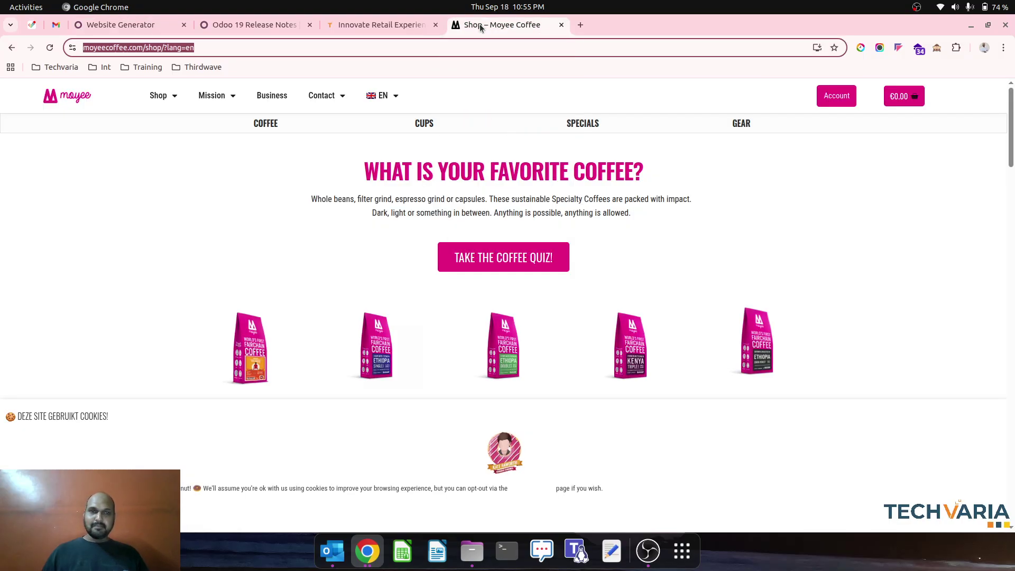
{"action": "left_click", "coordinate": [157, 20]}
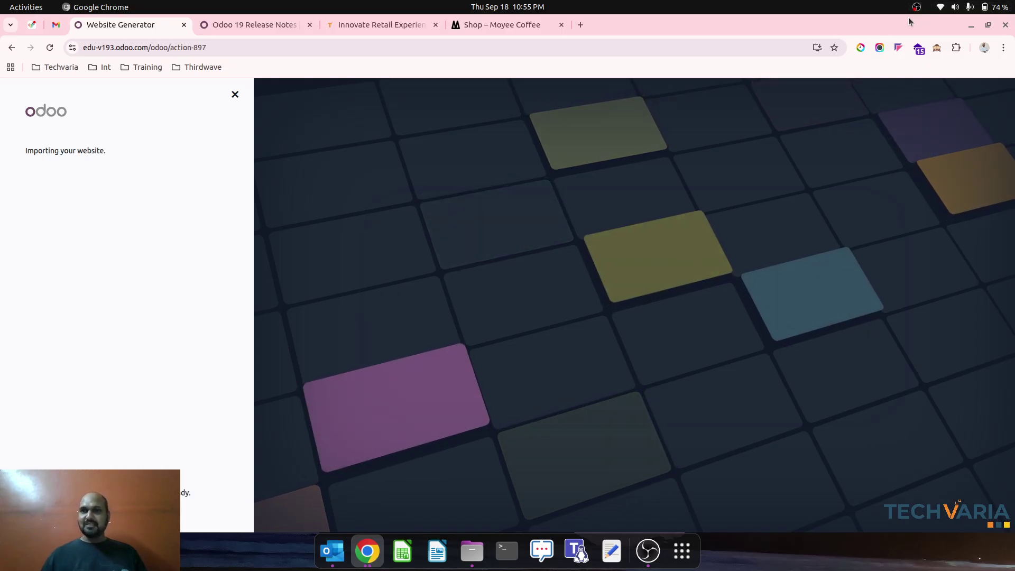
{"action": "left_click", "coordinate": [919, 7]}
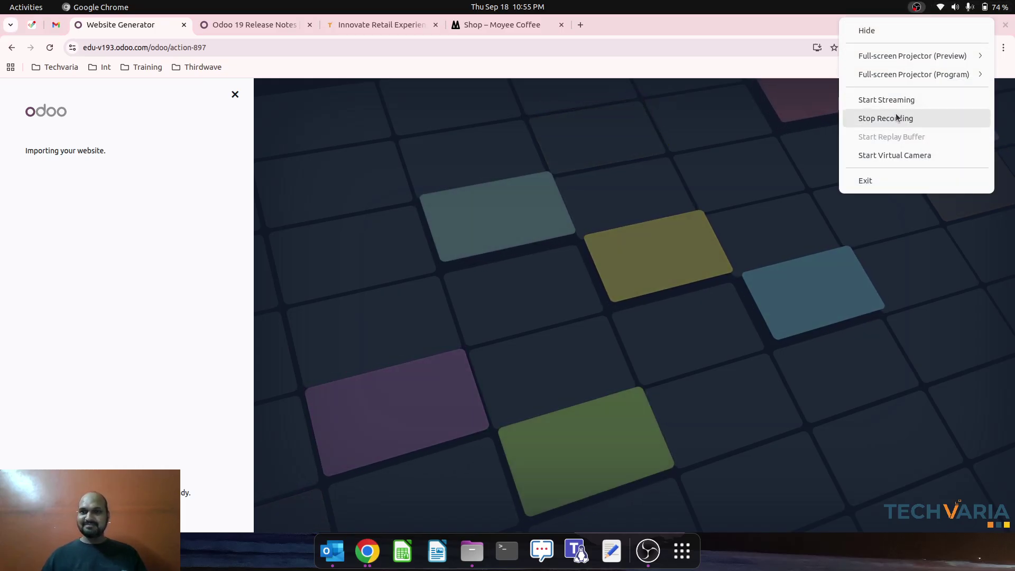